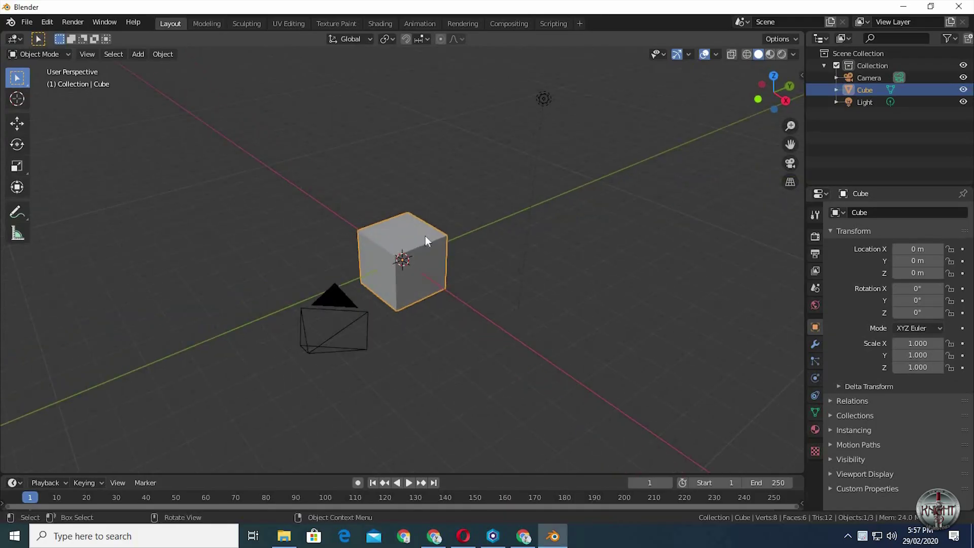
Step: Delete the default cube and add a mesh plane at the origin
{"action": "key", "text": "x"}
{"action": "left_click", "coordinate": [423, 239]}
{"action": "key", "text": "shift+a"}
{"action": "mouse_move", "coordinate": [423, 239]}
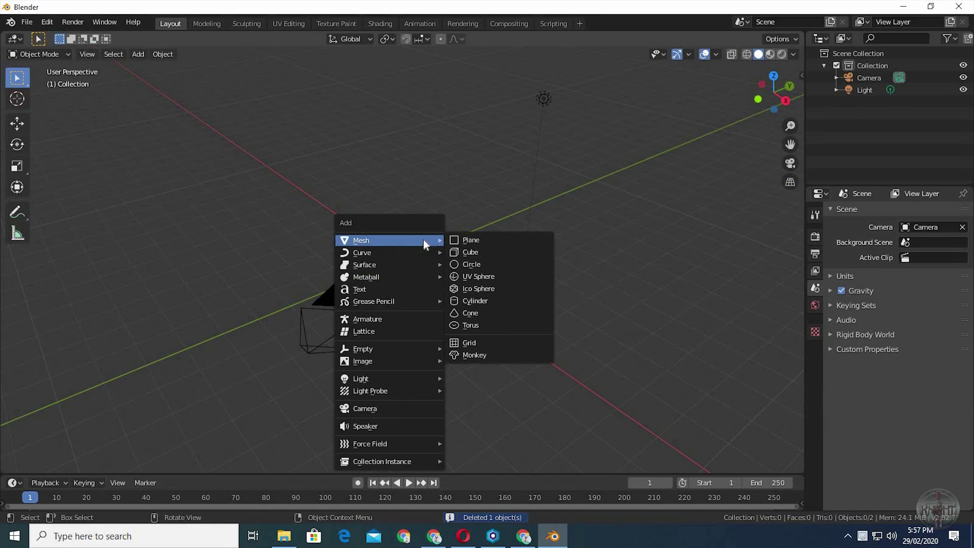
{"action": "left_click", "coordinate": [479, 240]}
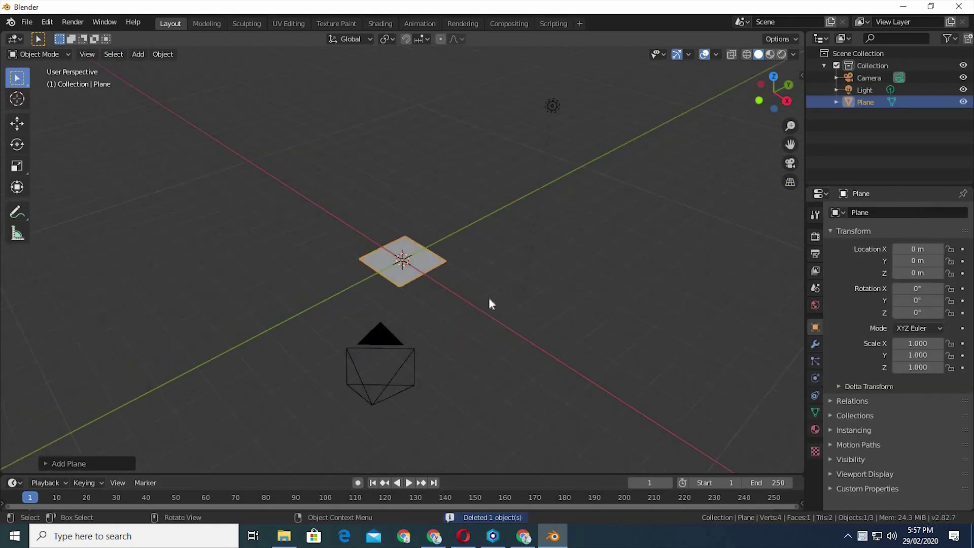
Step: Enter Edit Mode on the plane and scale its geometry by 1.5
{"action": "scroll", "coordinate": [489, 298], "scroll_direction": "up", "scroll_amount": 4}
{"action": "key", "text": "Tab"}
{"action": "type", "text": "s1.5"}
{"action": "key", "text": "Return"}
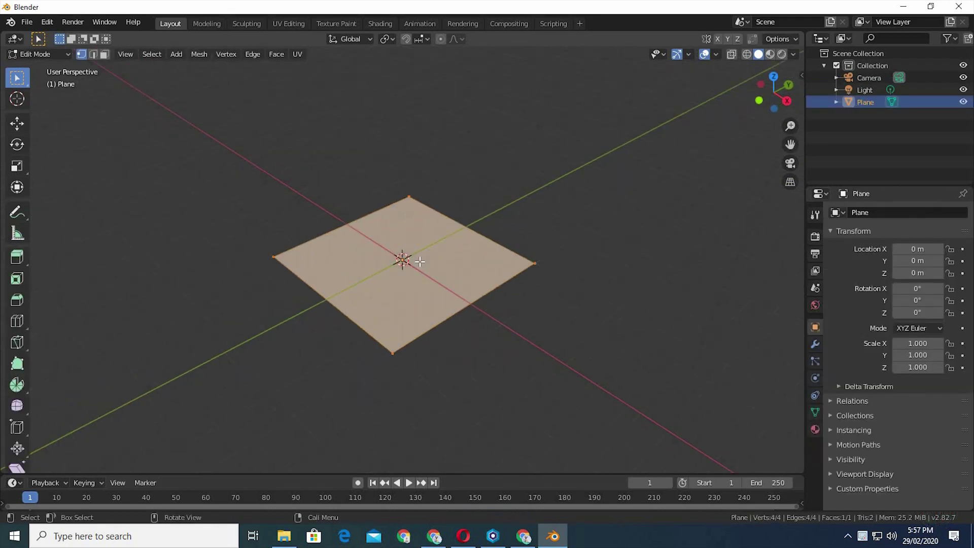
Step: Add a centred loop cut along the Y axis to split the plane into two halves
{"action": "key", "text": "ctrl+r"}
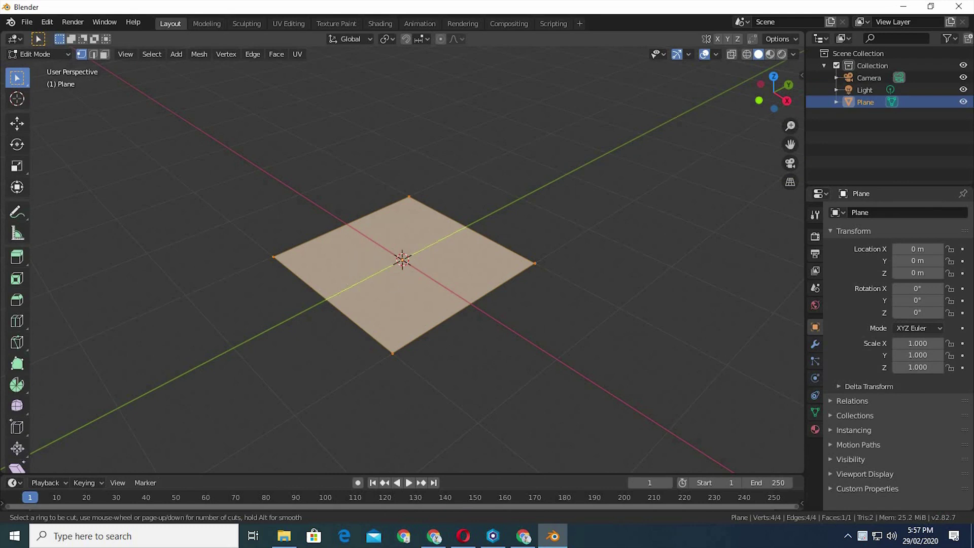
{"action": "left_click", "coordinate": [347, 278]}
{"action": "right_click", "coordinate": [347, 278]}
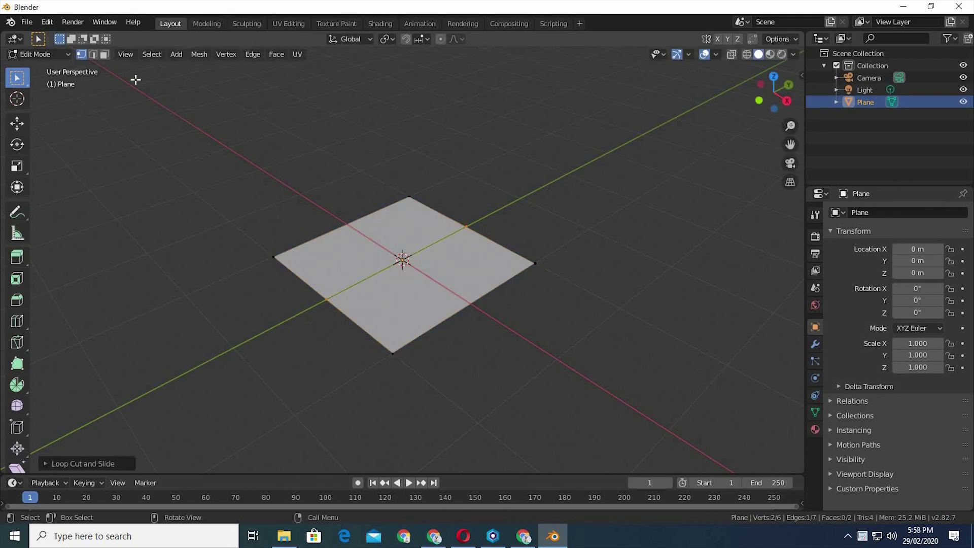
Step: Delete the face on the positive X side of the plane in face select mode
{"action": "left_click", "coordinate": [104, 54]}
{"action": "left_click", "coordinate": [390, 293]}
{"action": "key", "text": "x"}
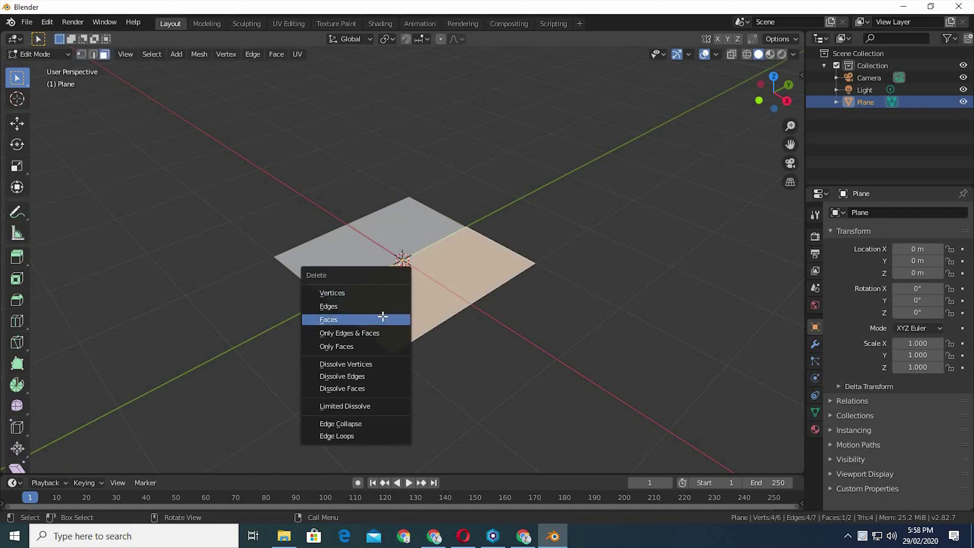
{"action": "left_click", "coordinate": [385, 317]}
Step: Add a Mirror modifier on the X axis to the half plane
{"action": "left_click", "coordinate": [816, 345]}
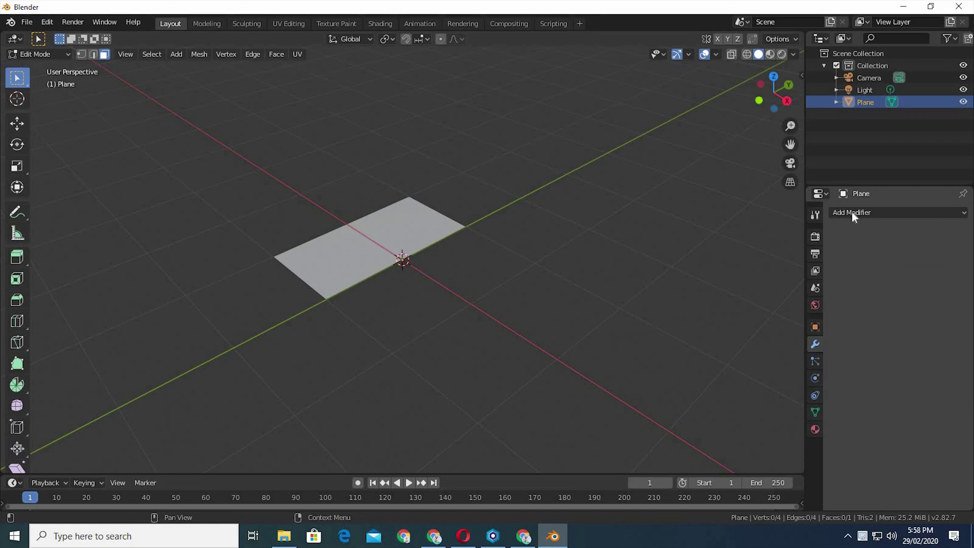
{"action": "left_click", "coordinate": [852, 213]}
{"action": "left_click", "coordinate": [722, 333]}
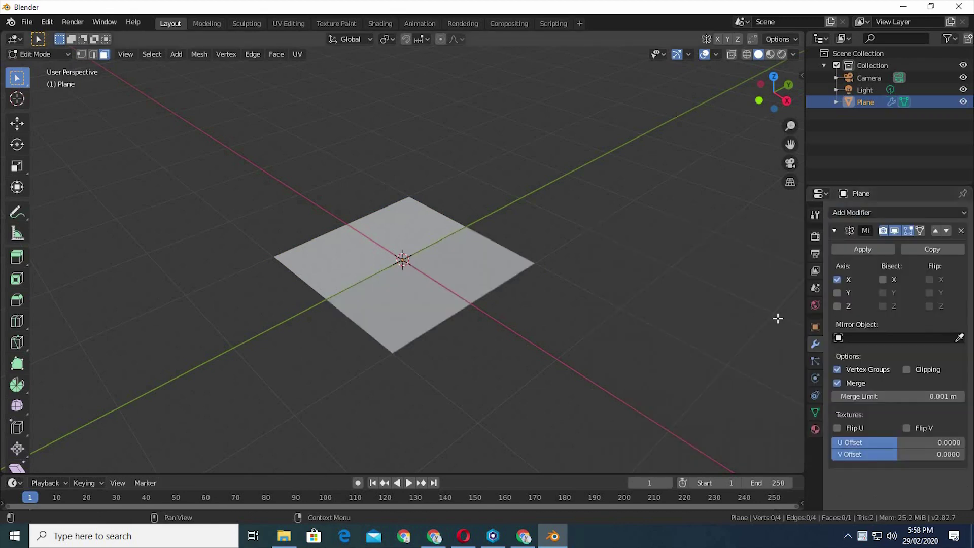
Step: Add a lengthwise loop cut to the remaining half and slide it close to the centre line
{"action": "middle_click_drag", "start_coordinate": [550, 309], "coordinate": [393, 247]}
{"action": "scroll", "coordinate": [406, 274], "scroll_direction": "up", "scroll_amount": 3}
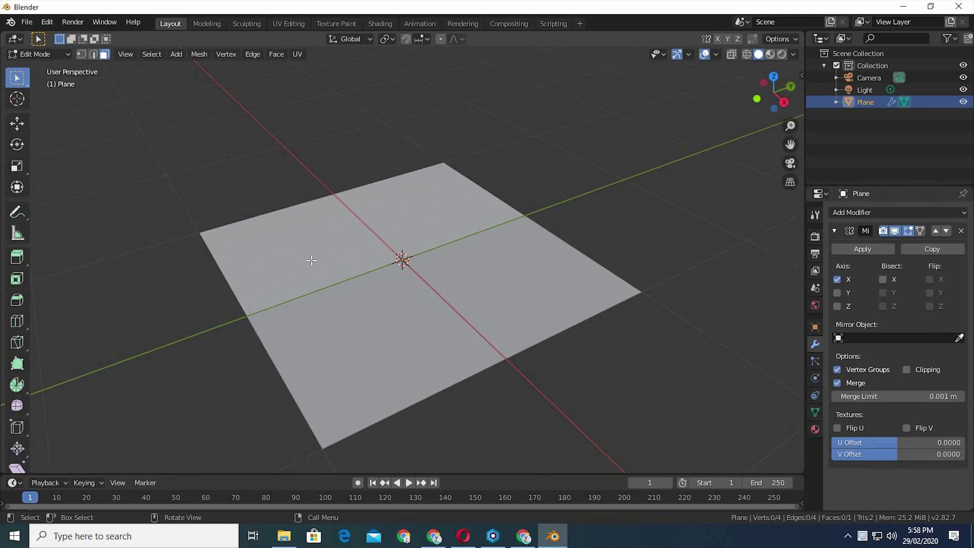
{"action": "key", "text": "a"}
{"action": "key", "text": "alt+a"}
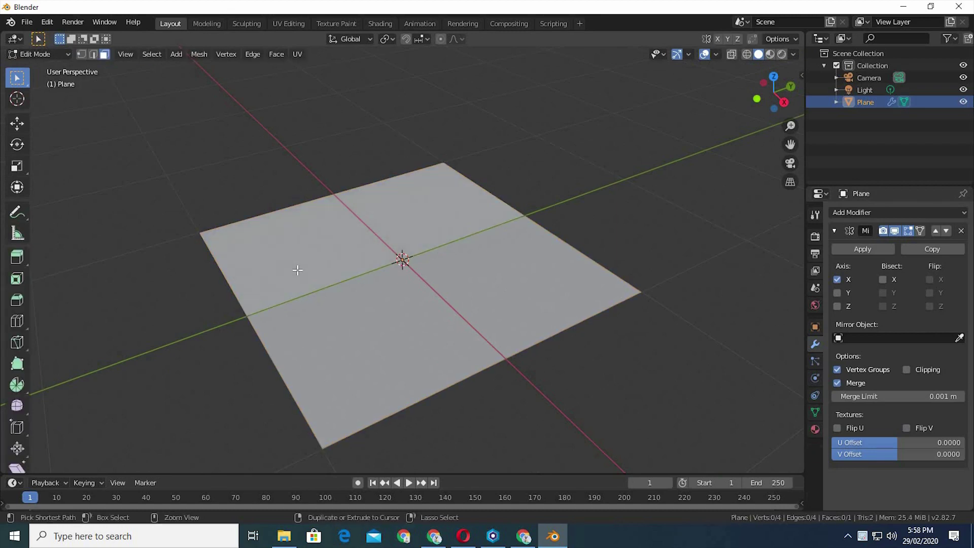
{"action": "key", "text": "ctrl+r"}
{"action": "left_click", "coordinate": [242, 307]}
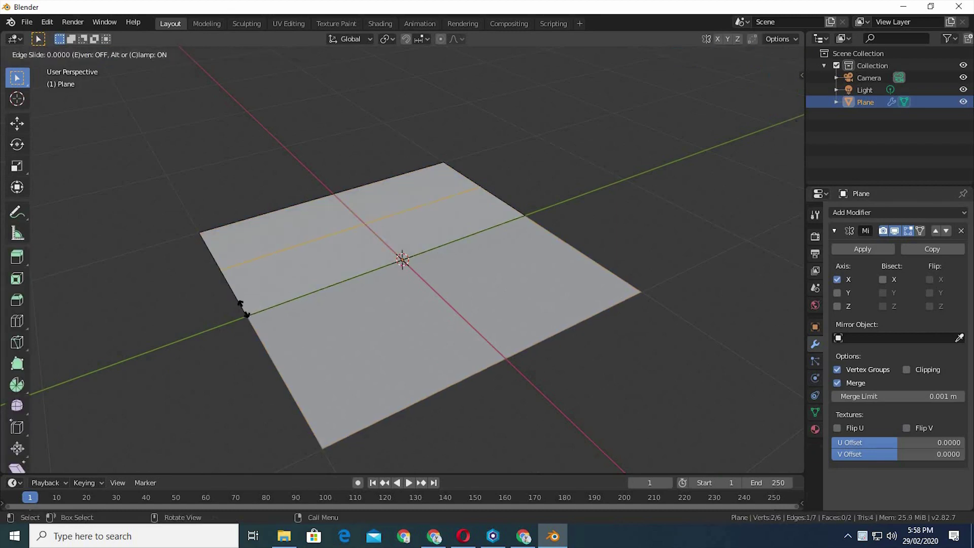
{"action": "left_click", "coordinate": [260, 350]}
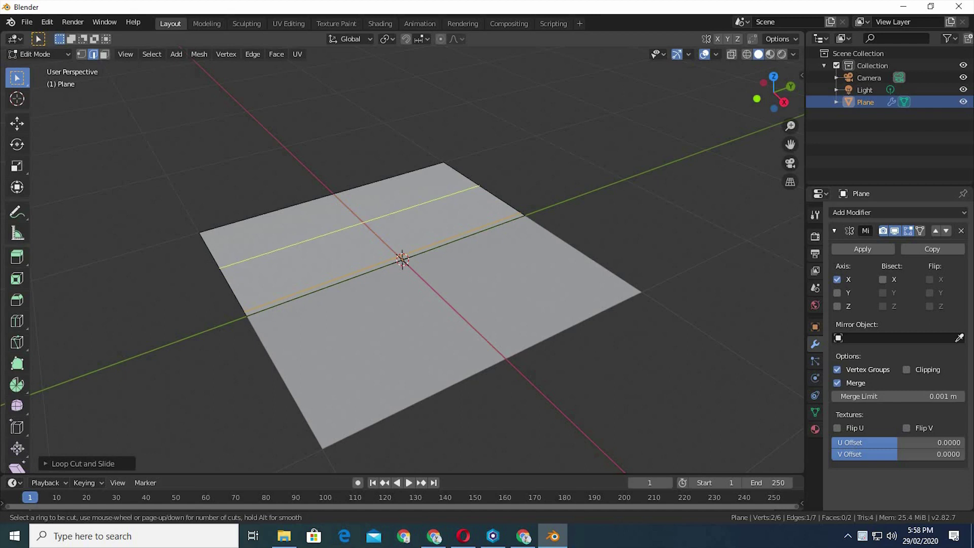
Step: Add two closely spaced lengthwise loop cuts about midway between the centre line and the outer edge, forming a narrow strip
{"action": "left_click", "coordinate": [216, 256]}
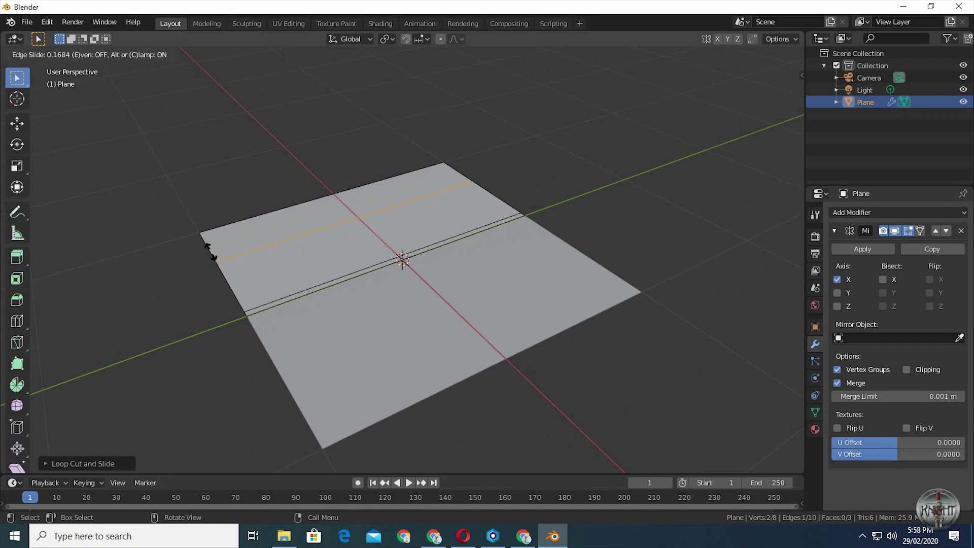
{"action": "left_click", "coordinate": [210, 254]}
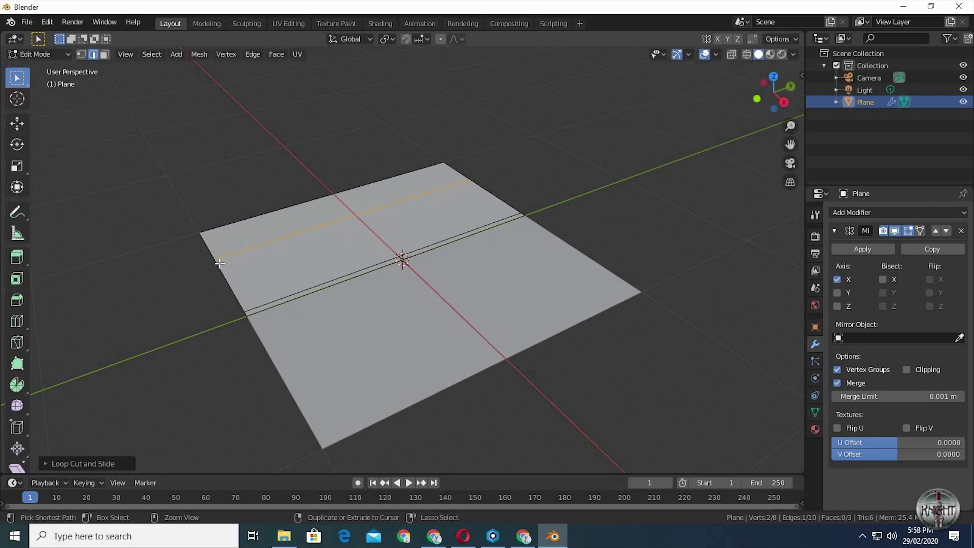
{"action": "key", "text": "ctrl+r"}
{"action": "left_click", "coordinate": [218, 262]}
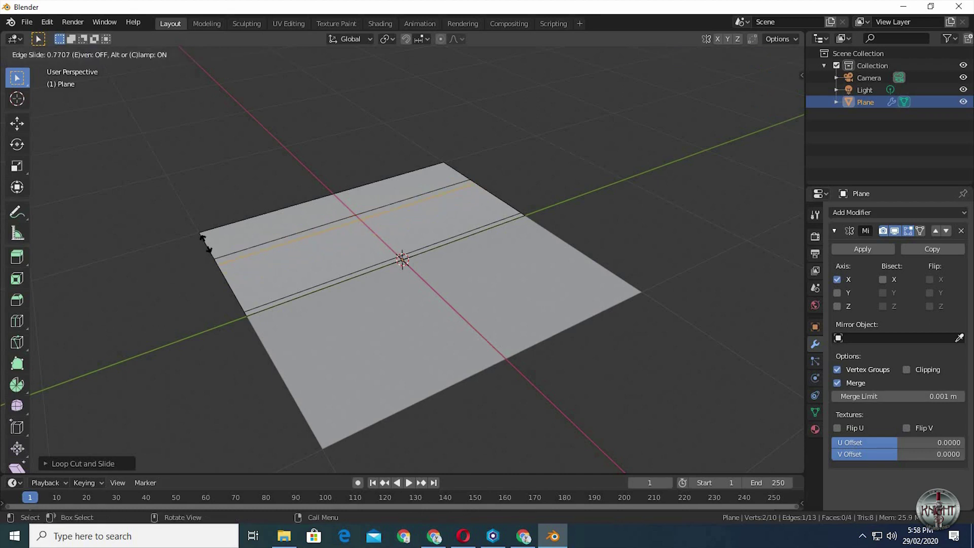
{"action": "left_click", "coordinate": [205, 242]}
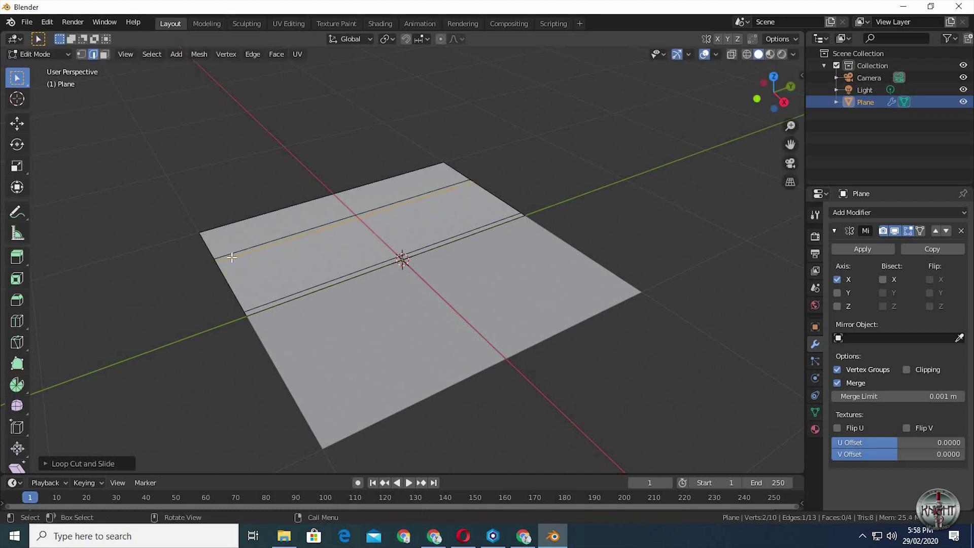
Step: Extrude the plane's outer long edge upward along Z by about 0.07 m
{"action": "middle_click_drag", "start_coordinate": [262, 271], "coordinate": [377, 207]}
{"action": "key", "text": "Tab"}
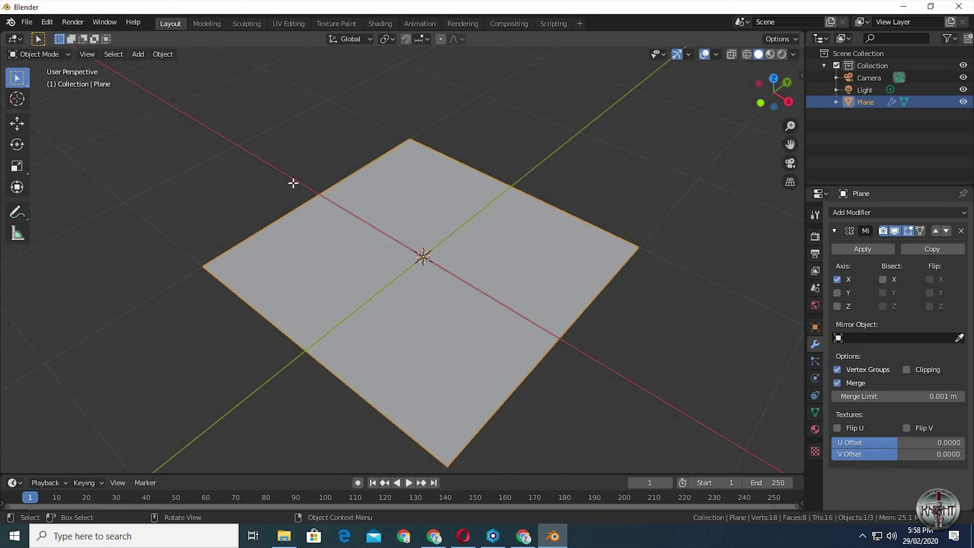
{"action": "key", "text": "Tab"}
{"action": "middle_click_drag", "start_coordinate": [297, 190], "coordinate": [351, 189]}
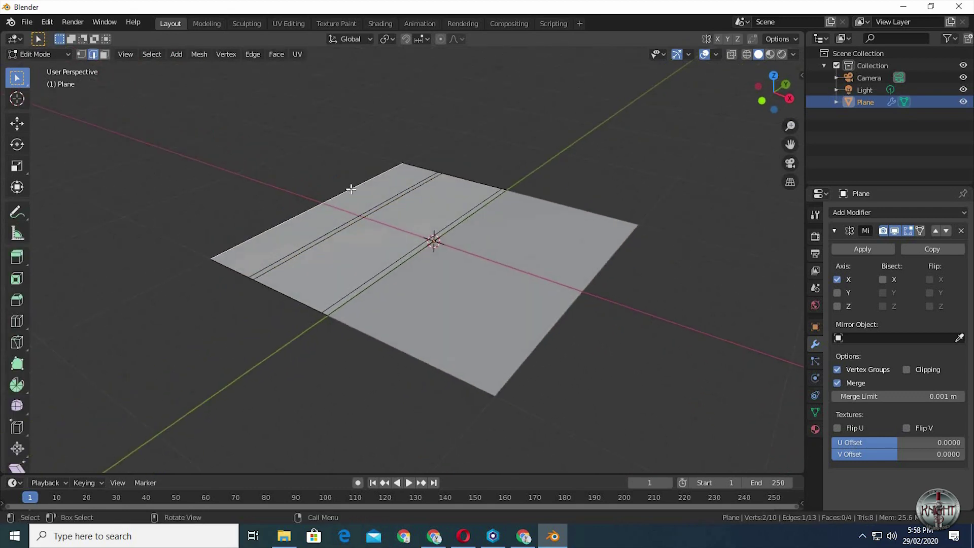
{"action": "key", "text": "e"}
{"action": "key", "text": "z"}
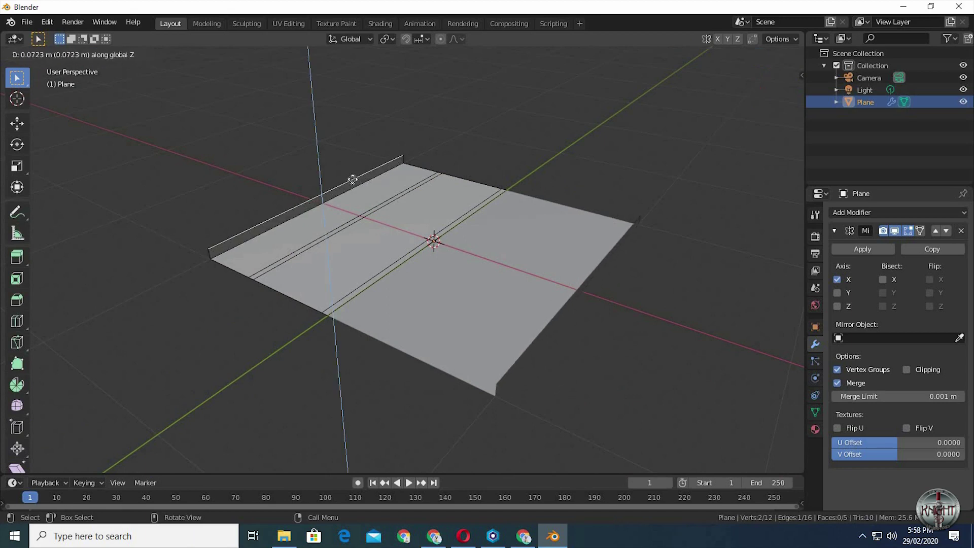
{"action": "left_click", "coordinate": [351, 184]}
Step: Extrude the raised edge outward along X into a narrow ledge, then up along Z by about 0.22 m as a wall
{"action": "key", "text": "e"}
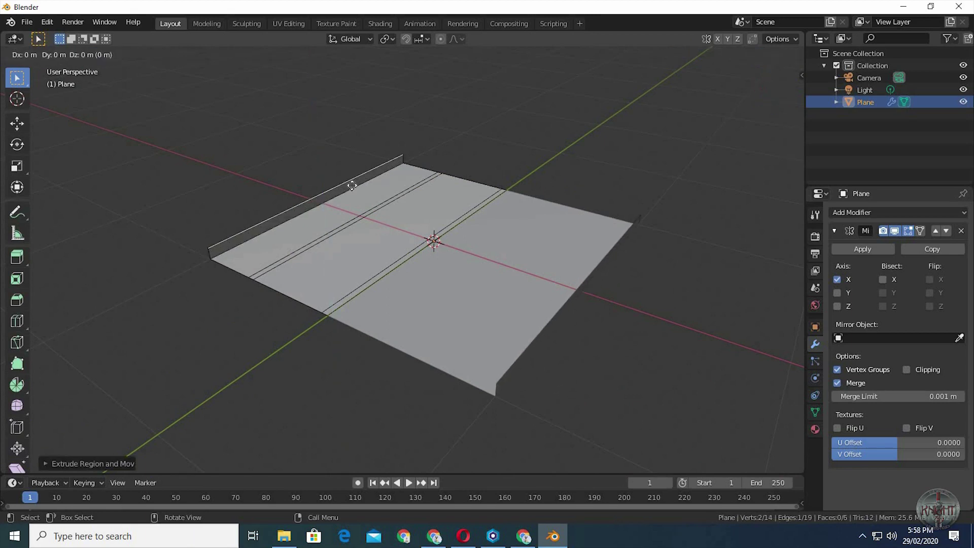
{"action": "key", "text": "x"}
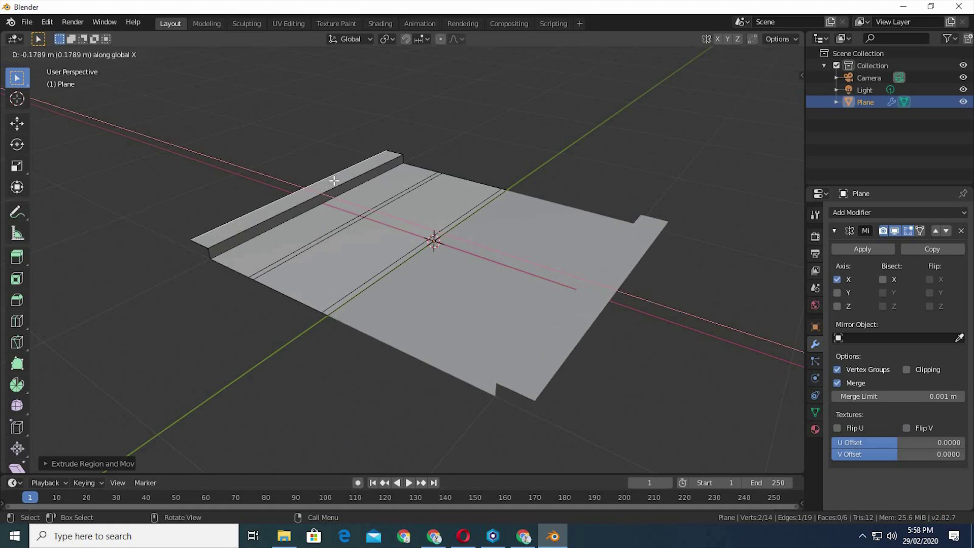
{"action": "key", "text": "z"}
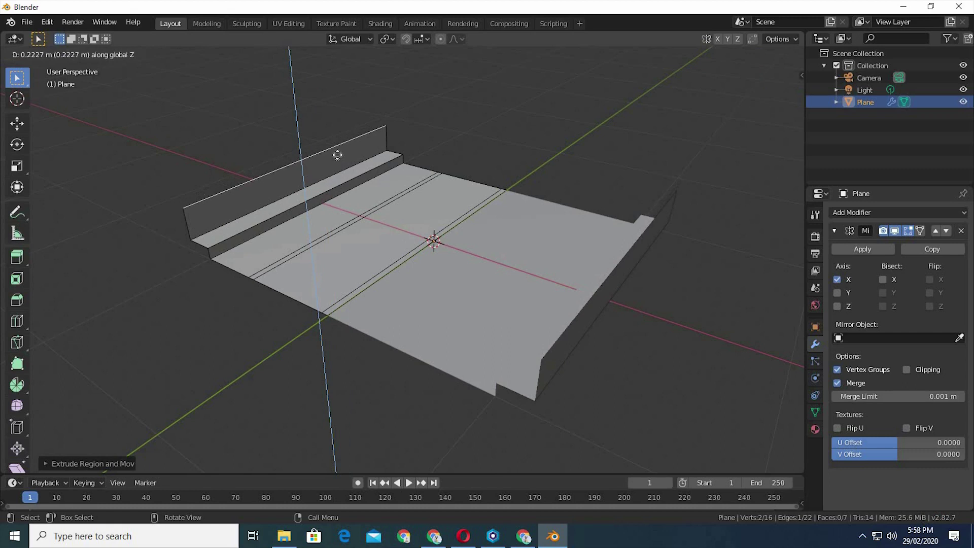
Step: Extrude the wall's top edge slightly outward along X, then down along Z by about 0.39 m to below the plane
{"action": "key", "text": "x"}
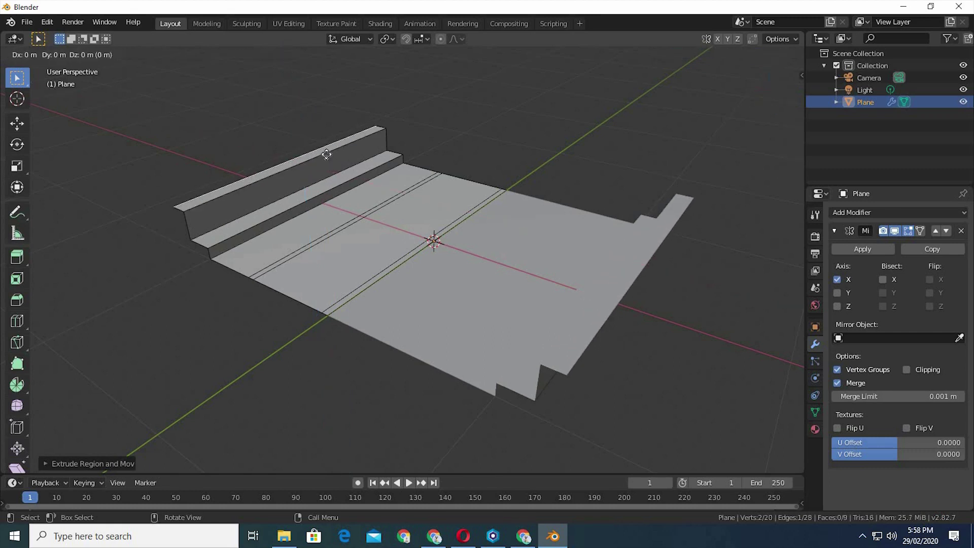
{"action": "key", "text": "z"}
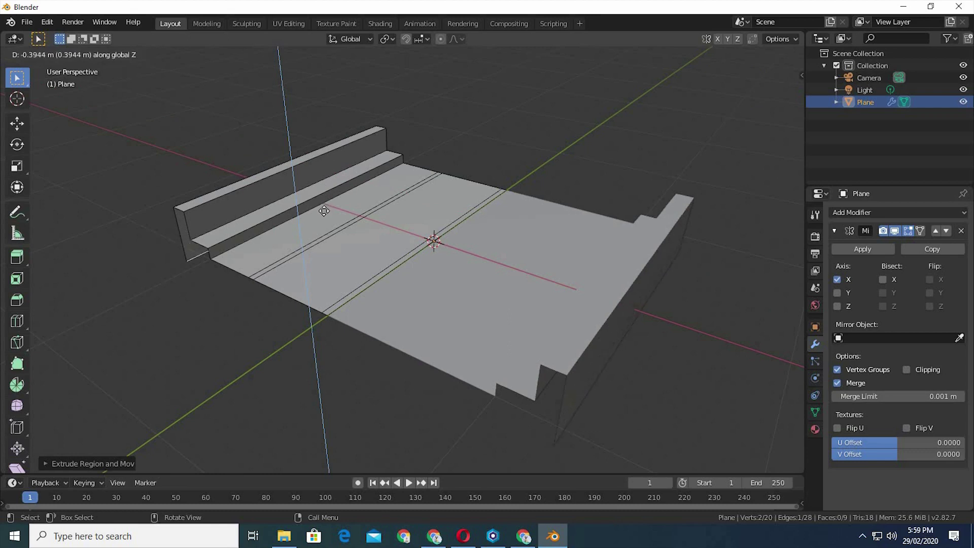
{"action": "left_click", "coordinate": [333, 209]}
{"action": "middle_click_drag", "start_coordinate": [334, 209], "coordinate": [376, 235]}
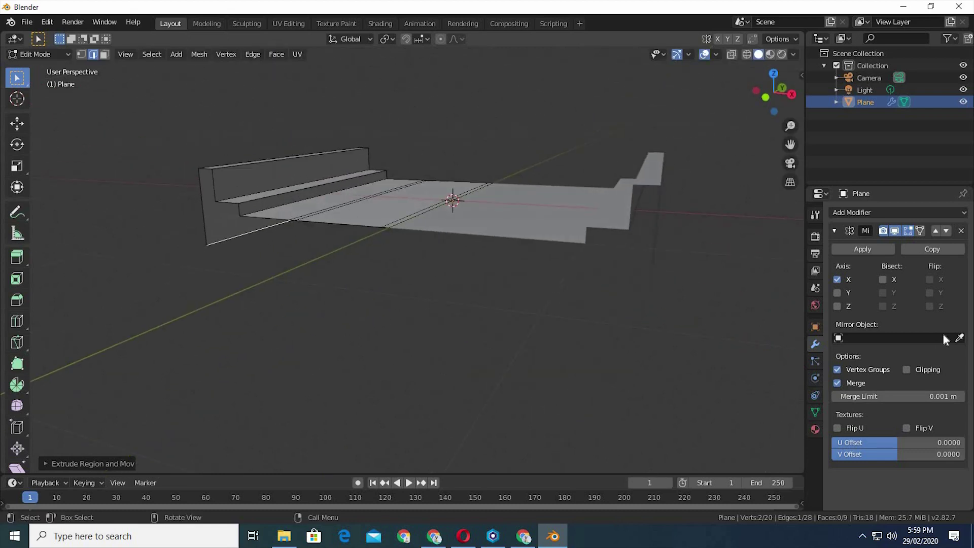
Step: Enable Clipping on the Mirror modifier and extrude the bottom edge inward along X to the centre, closing the underside
{"action": "left_click", "coordinate": [911, 371]}
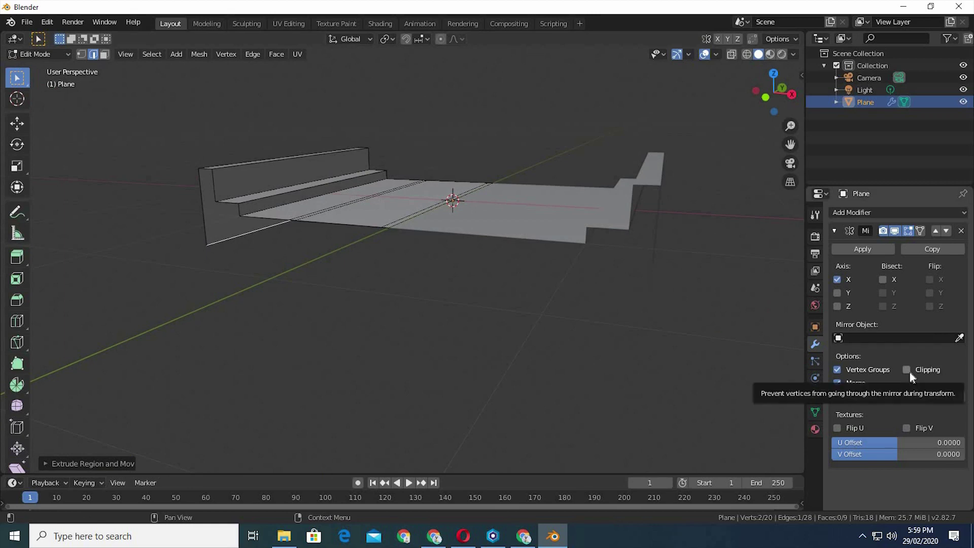
{"action": "key", "text": "e"}
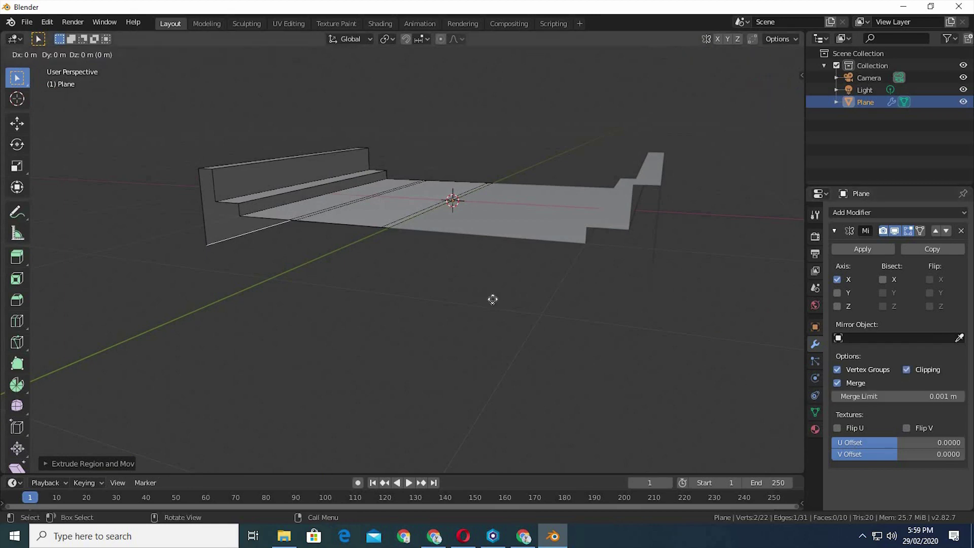
{"action": "key", "text": "x"}
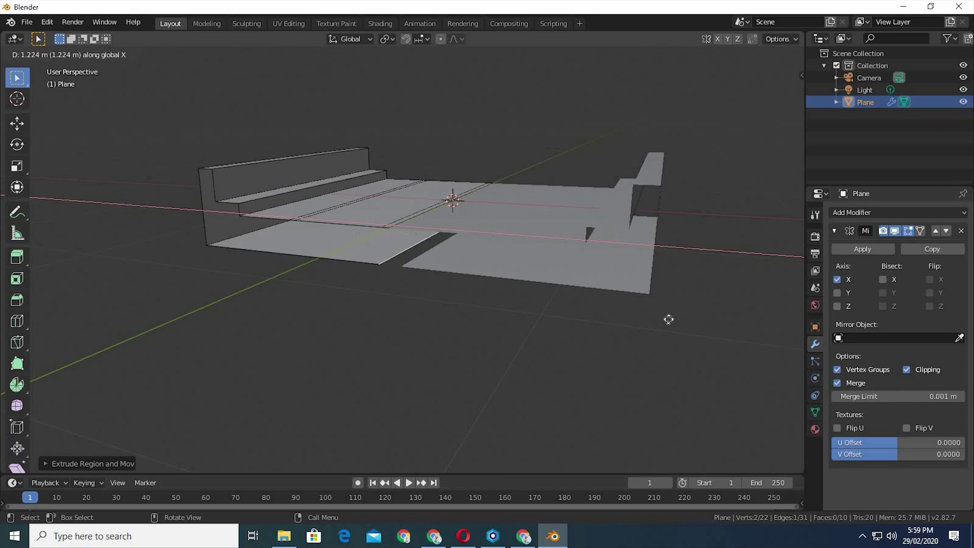
{"action": "left_click", "coordinate": [585, 333]}
{"action": "middle_click_drag", "start_coordinate": [539, 369], "coordinate": [624, 165]}
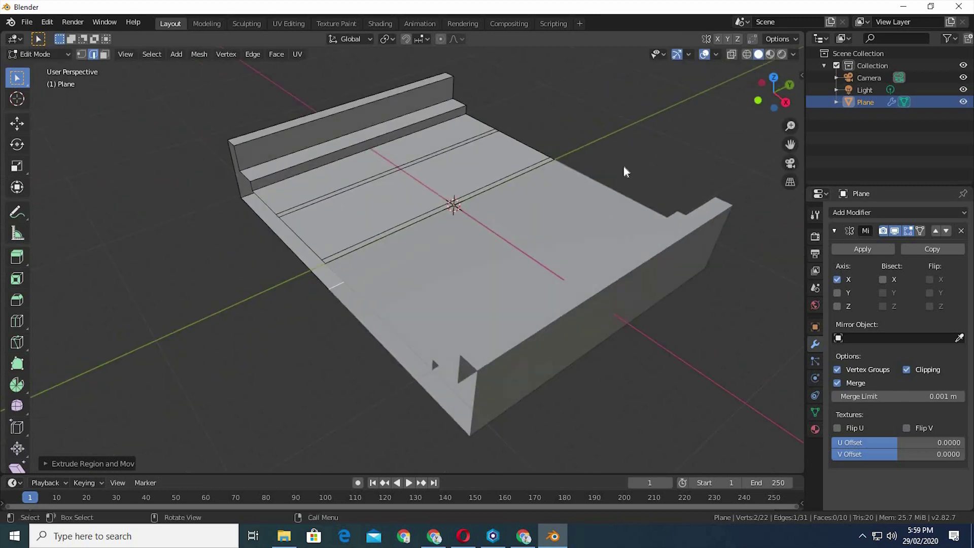
{"action": "key", "text": "Tab"}
{"action": "key", "text": "Tab"}
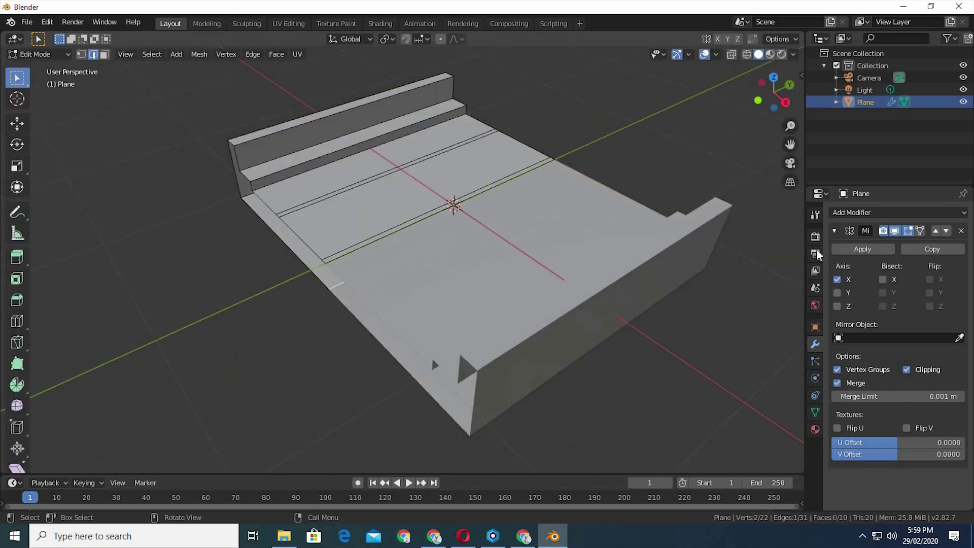
Step: Create a new material for the plane and darken its base color to a value of 0.100
{"action": "left_click", "coordinate": [833, 232]}
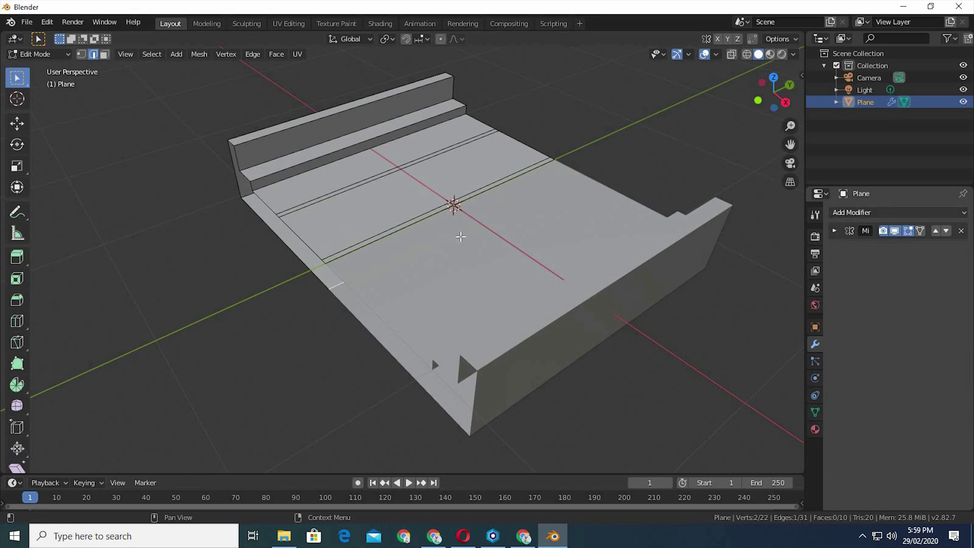
{"action": "middle_click_drag", "start_coordinate": [455, 239], "coordinate": [367, 238], "text": "shift"}
{"action": "left_click", "coordinate": [815, 429]}
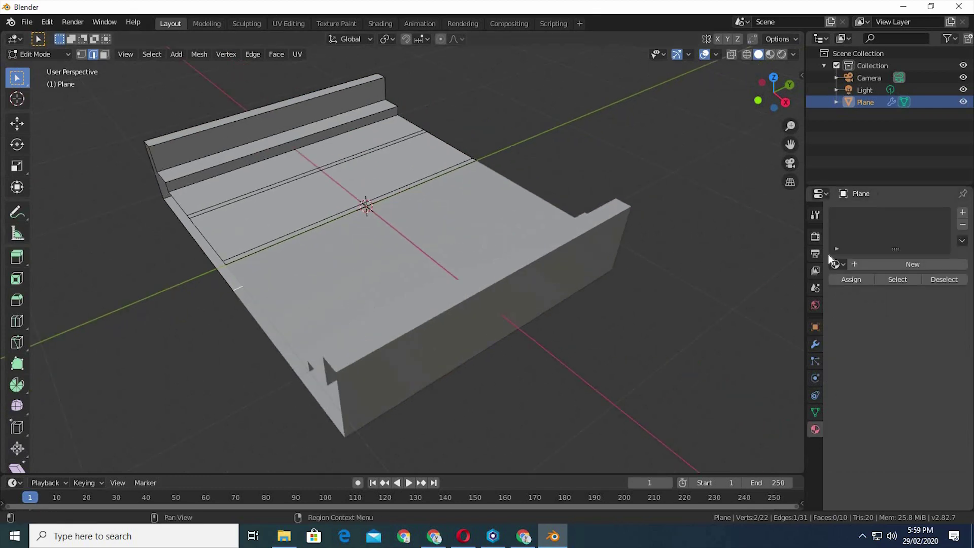
{"action": "left_click", "coordinate": [883, 264]}
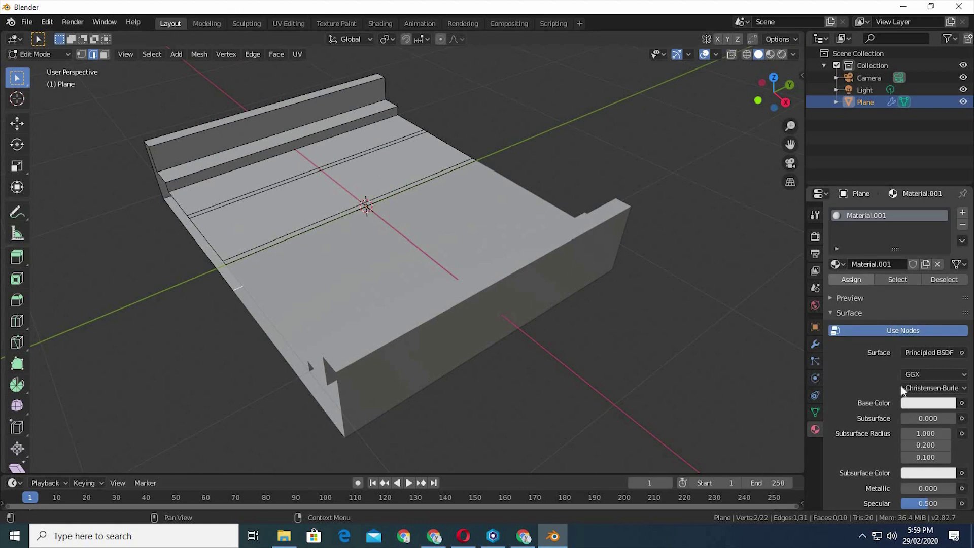
{"action": "left_click", "coordinate": [914, 403]}
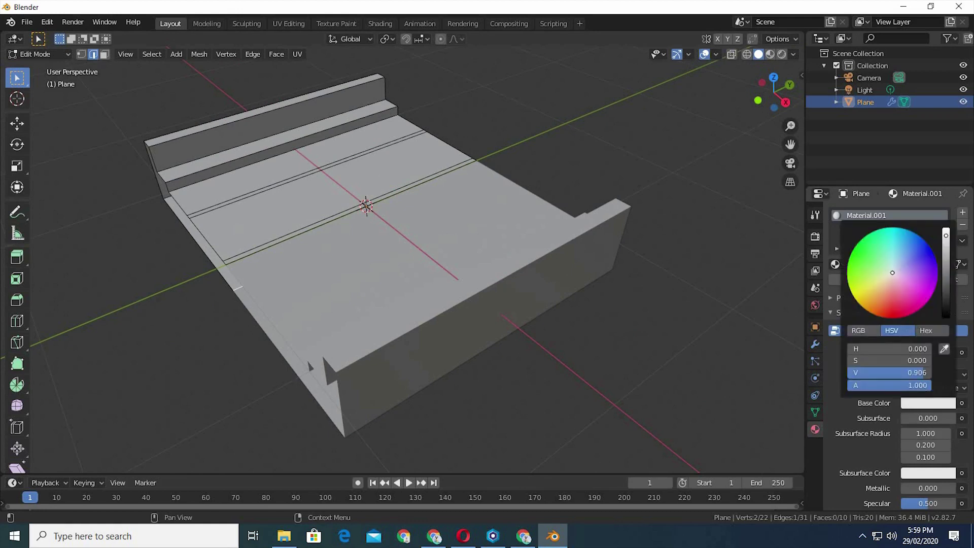
{"action": "left_click_drag", "start_coordinate": [946, 235], "coordinate": [946, 311]}
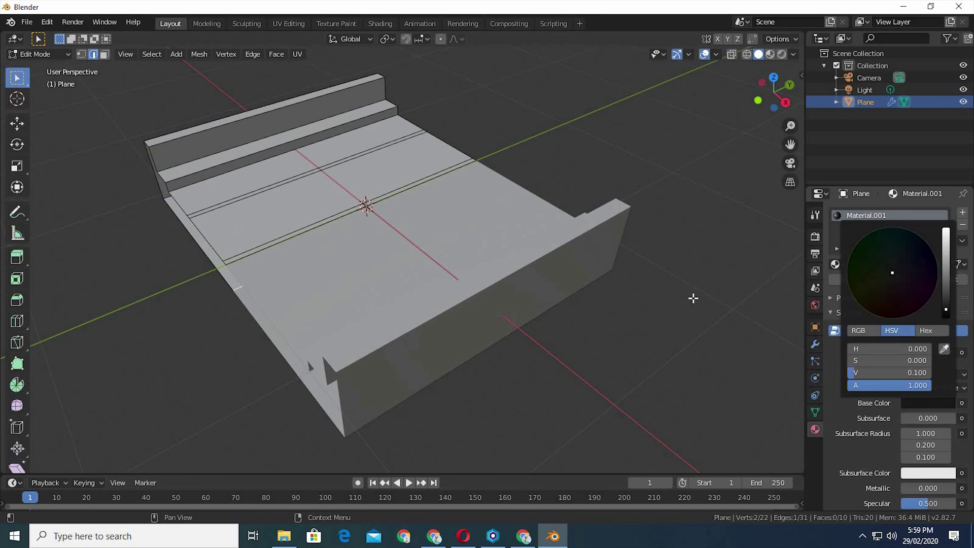
Step: Switch the viewport to Material Preview shading and lower the dark road material's Specular to 0.304
{"action": "middle_click_drag", "start_coordinate": [549, 274], "coordinate": [489, 211]}
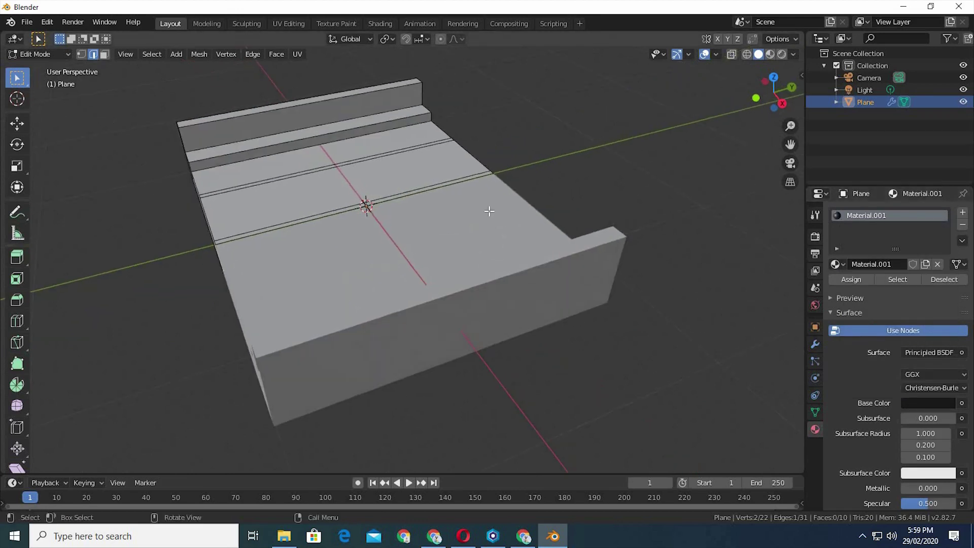
{"action": "left_click", "coordinate": [770, 54]}
{"action": "mouse_move", "coordinate": [638, 248]}
{"action": "middle_mouse_down"}
{"action": "mouse_move", "coordinate": [657, 248]}
{"action": "mouse_move", "coordinate": [675, 284]}
{"action": "middle_mouse_up"}
{"action": "scroll", "coordinate": [894, 409], "scroll_direction": "down", "scroll_amount": 4}
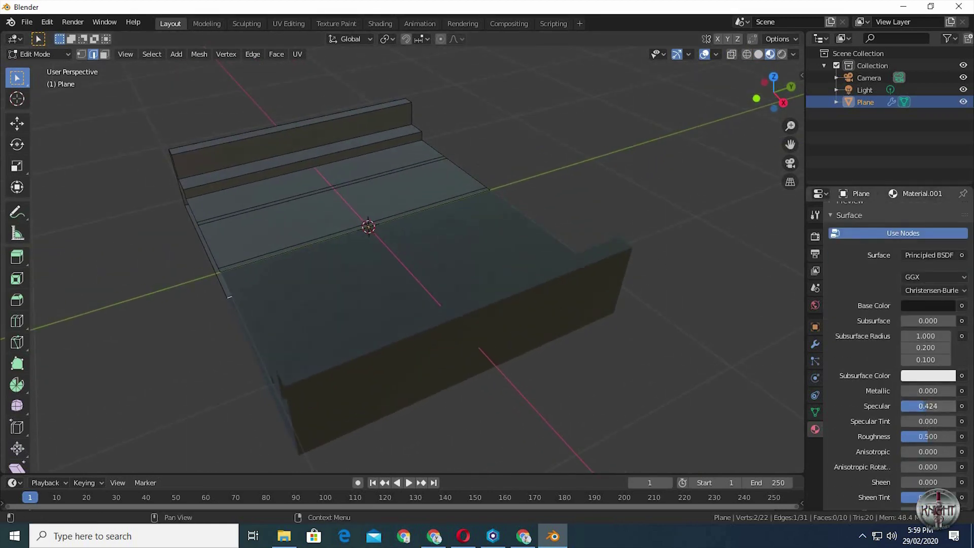
{"action": "left_click_drag", "start_coordinate": [928, 406], "coordinate": [918, 406]}
{"action": "scroll", "coordinate": [914, 437], "scroll_direction": "down", "scroll_amount": 1}
Step: Select the centre lane strip face in face select mode and add a second material slot with a new white material
{"action": "middle_click_drag", "start_coordinate": [485, 272], "coordinate": [281, 235]}
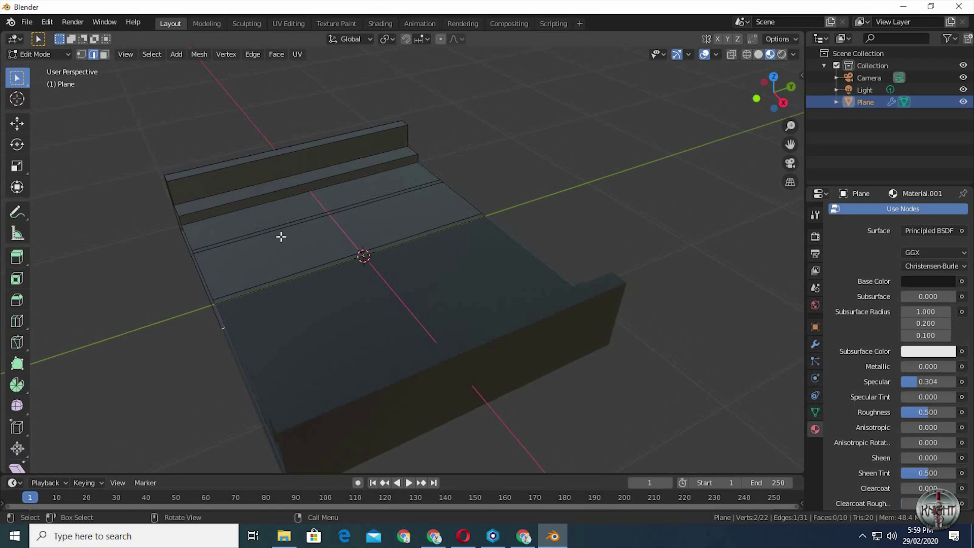
{"action": "left_click", "coordinate": [302, 274]}
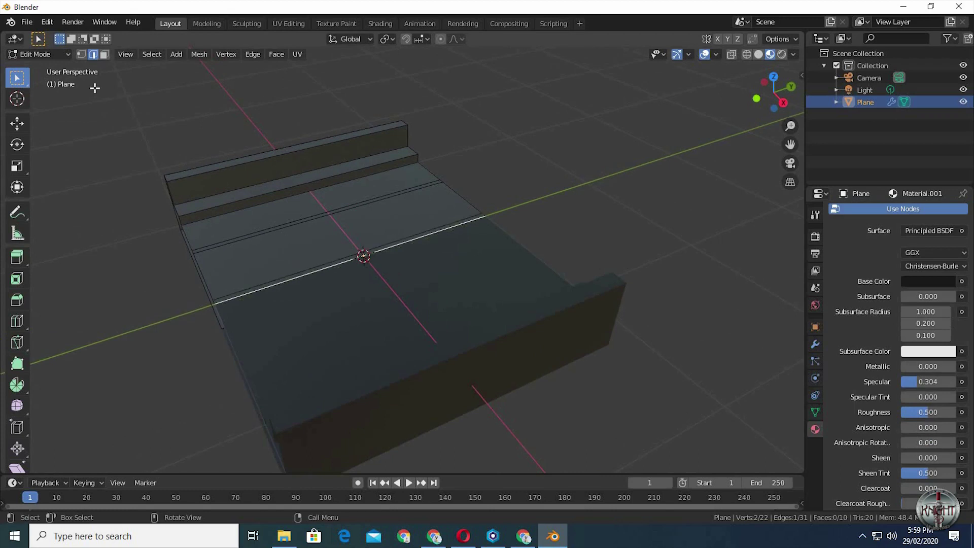
{"action": "left_click", "coordinate": [103, 55]}
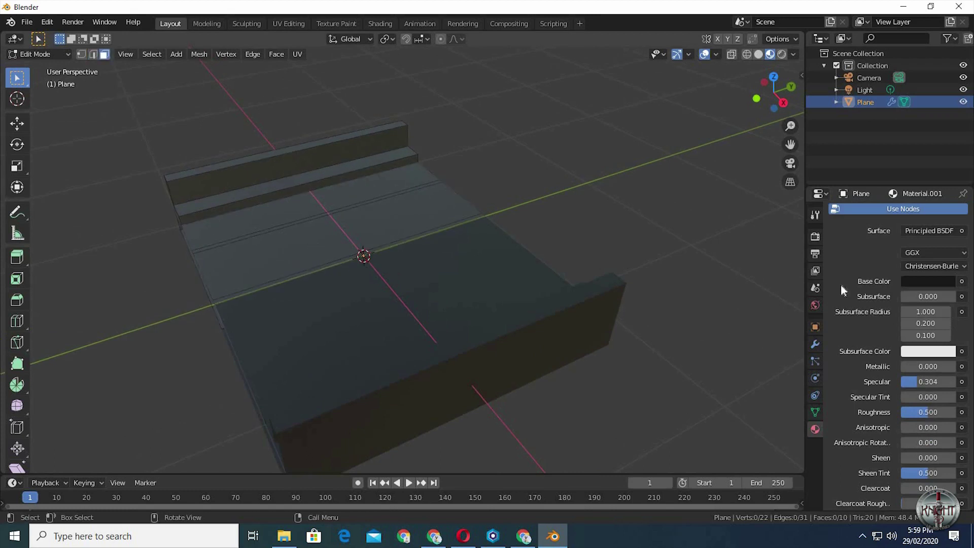
{"action": "key", "text": "ctrl+z"}
{"action": "scroll", "coordinate": [868, 282], "scroll_direction": "up", "scroll_amount": 5}
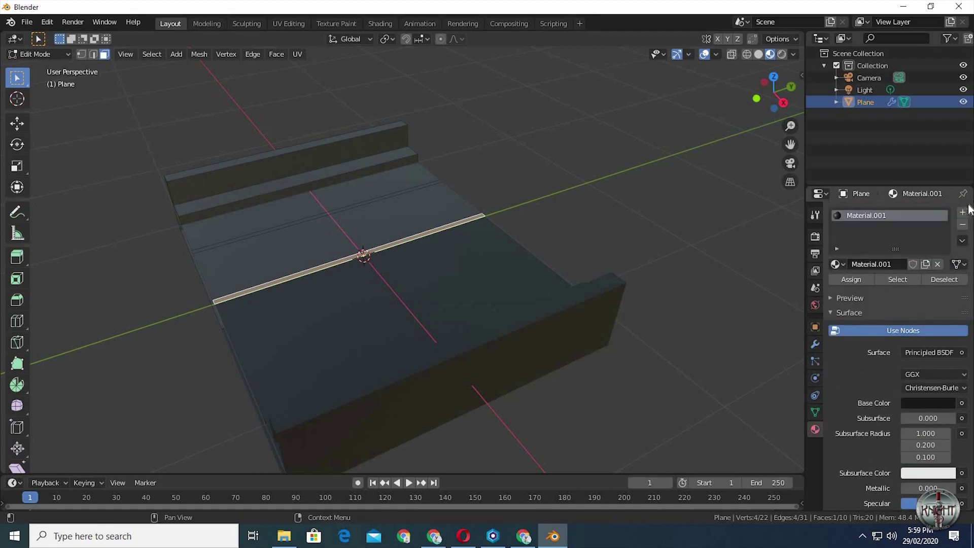
{"action": "left_click", "coordinate": [962, 212]}
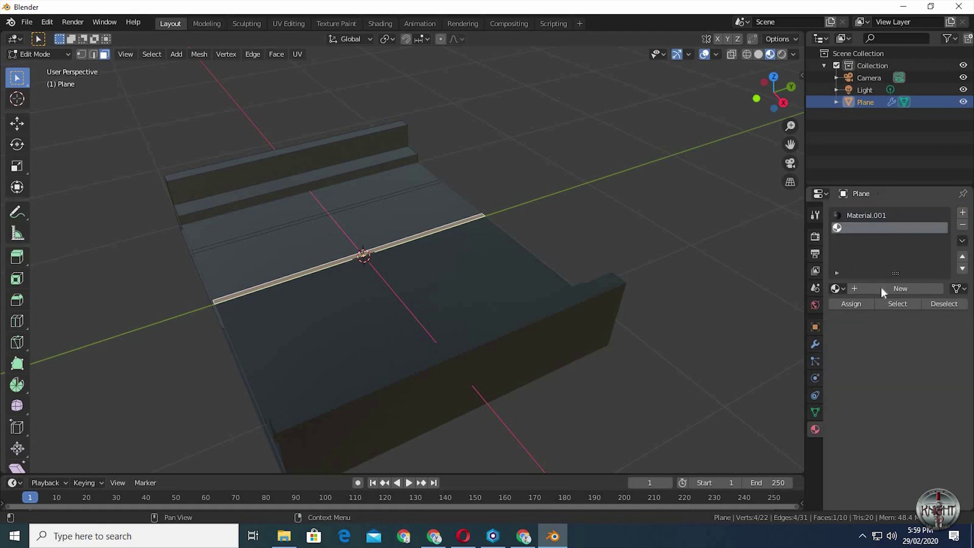
{"action": "left_click", "coordinate": [881, 286]}
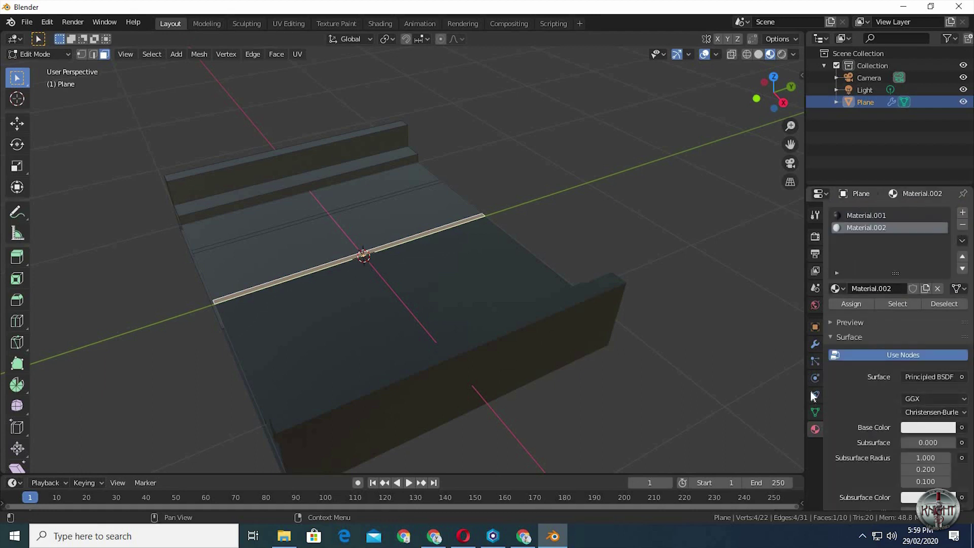
Step: Lower the white material's Specular to about 0.228 and assign the material to the selected centre strip
{"action": "scroll", "coordinate": [902, 431], "scroll_direction": "down", "scroll_amount": 5}
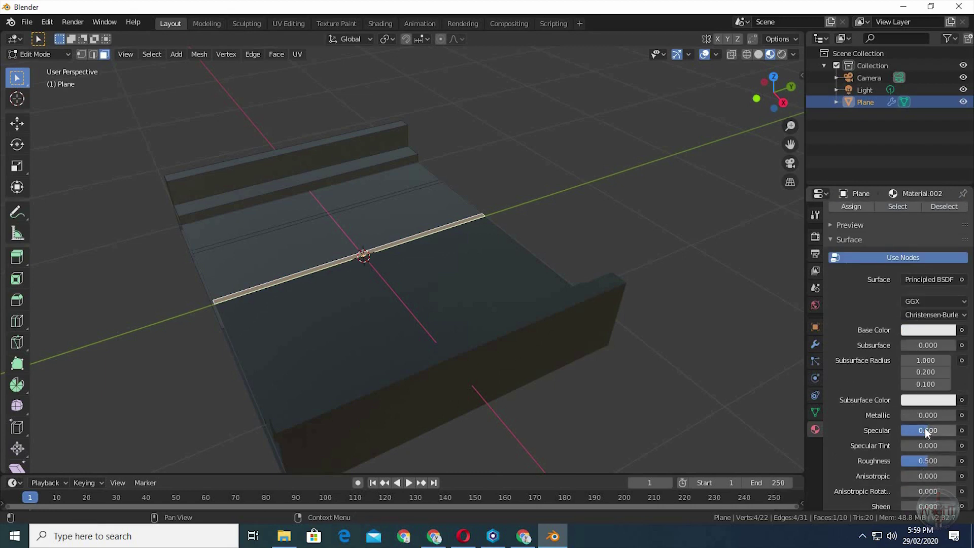
{"action": "left_click_drag", "start_coordinate": [925, 430], "coordinate": [908, 432]}
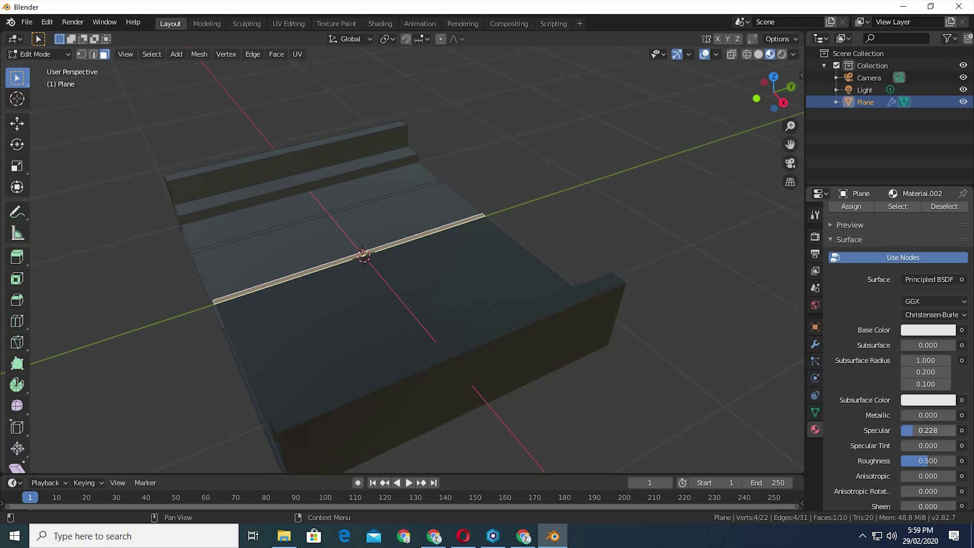
{"action": "left_click", "coordinate": [908, 431]}
{"action": "scroll", "coordinate": [767, 281], "scroll_direction": "up", "scroll_amount": 2}
{"action": "scroll", "coordinate": [886, 333], "scroll_direction": "up", "scroll_amount": 4}
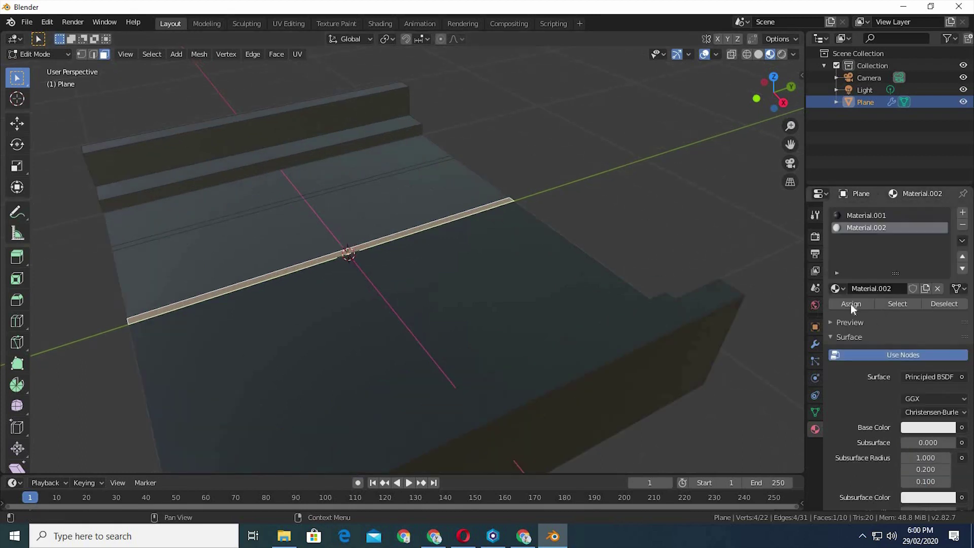
{"action": "left_click", "coordinate": [851, 303]}
Step: Assign the white Material.002 to the narrow lane strip beside the centre strip and return to Object Mode
{"action": "middle_click_drag", "start_coordinate": [670, 200], "coordinate": [663, 203]}
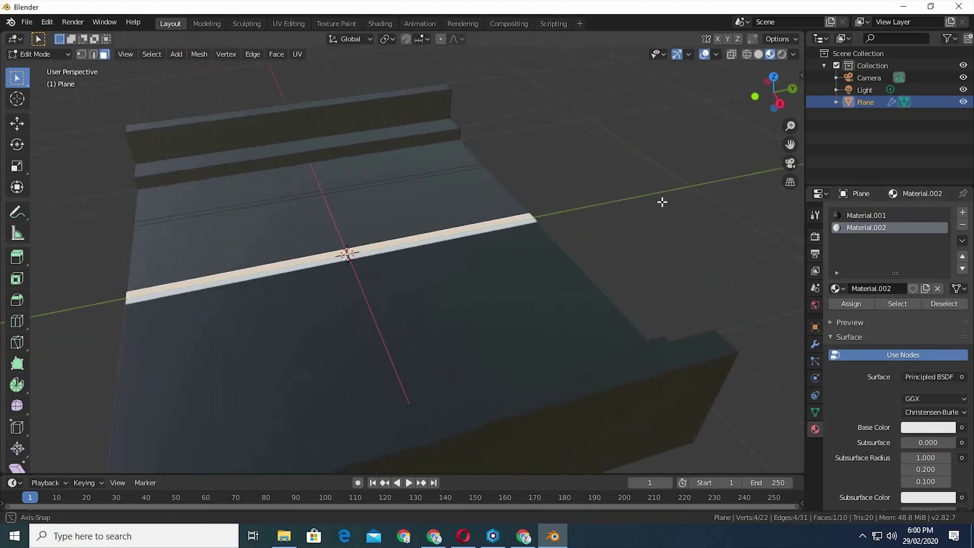
{"action": "left_click", "coordinate": [421, 176]}
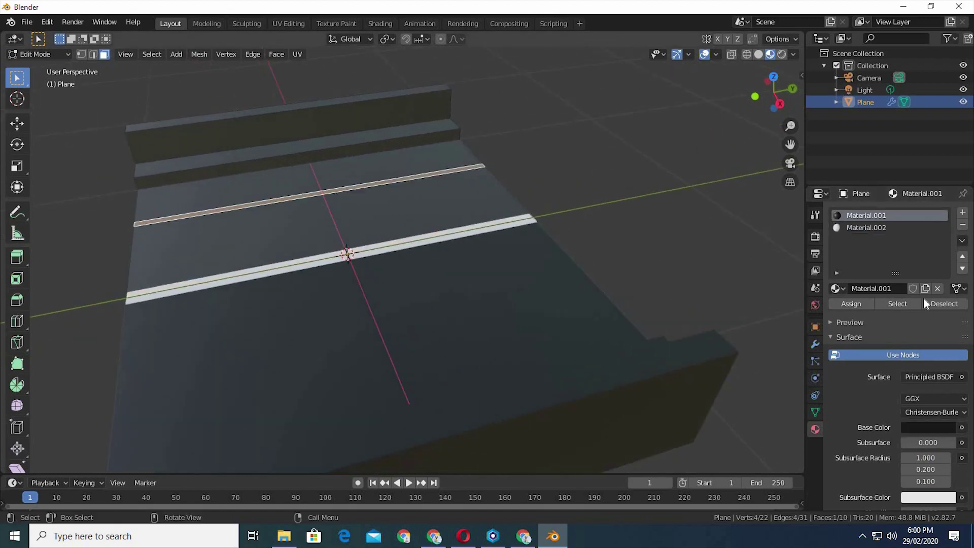
{"action": "left_click", "coordinate": [866, 228]}
{"action": "left_click", "coordinate": [850, 303]}
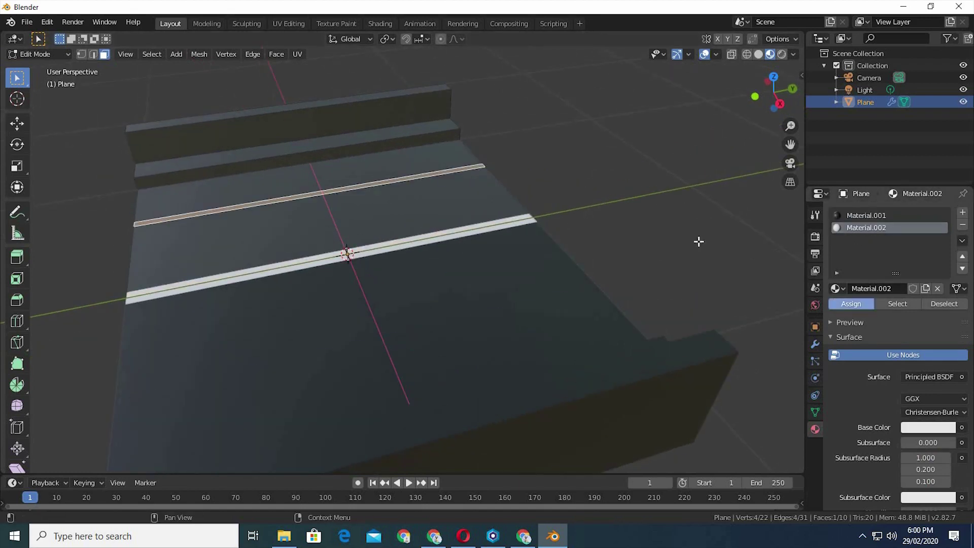
{"action": "middle_click_drag", "start_coordinate": [716, 239], "coordinate": [581, 132]}
{"action": "key", "text": "Tab"}
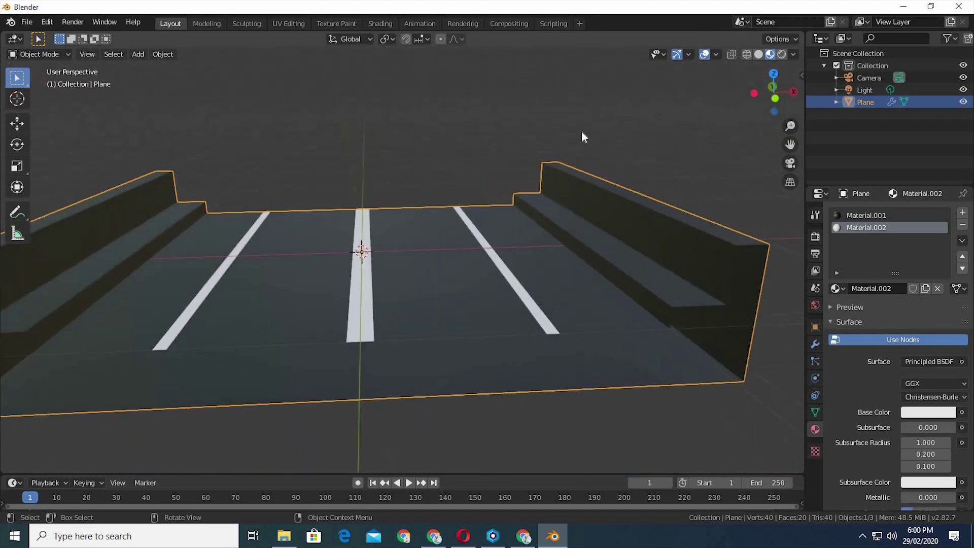
{"action": "middle_click_drag", "start_coordinate": [538, 160], "coordinate": [556, 175]}
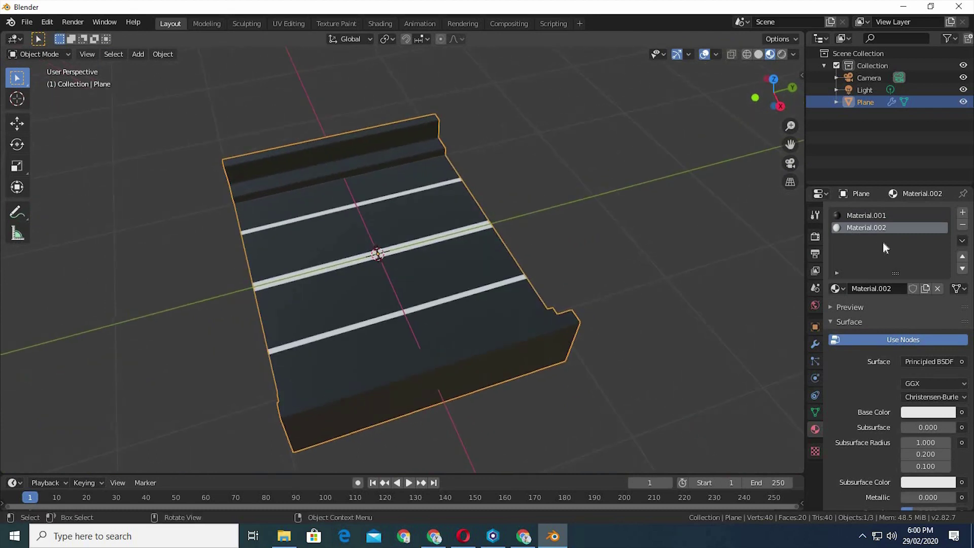
Step: Add a third material slot with a new material and darken its base color to a value of 0.267
{"action": "left_click", "coordinate": [962, 212]}
{"action": "left_click", "coordinate": [879, 289]}
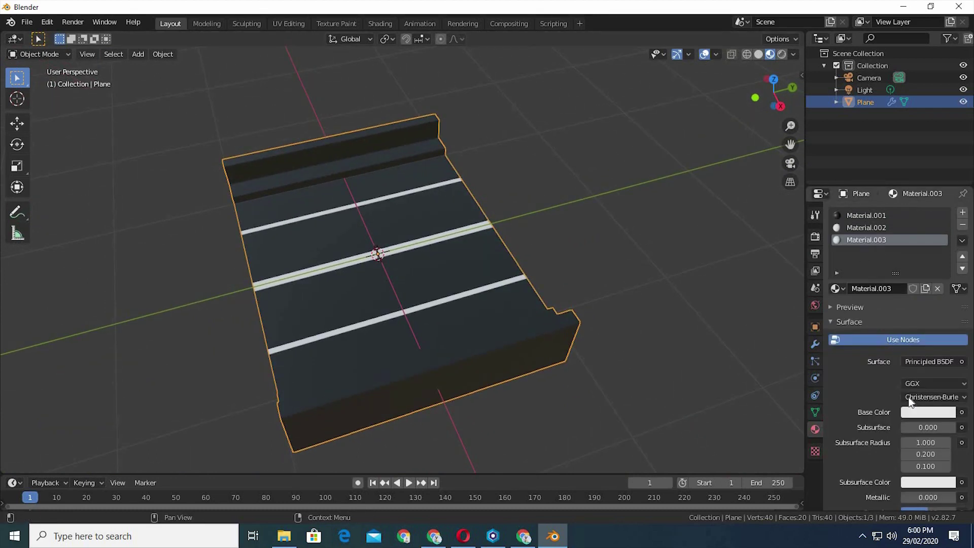
{"action": "left_click", "coordinate": [922, 413]}
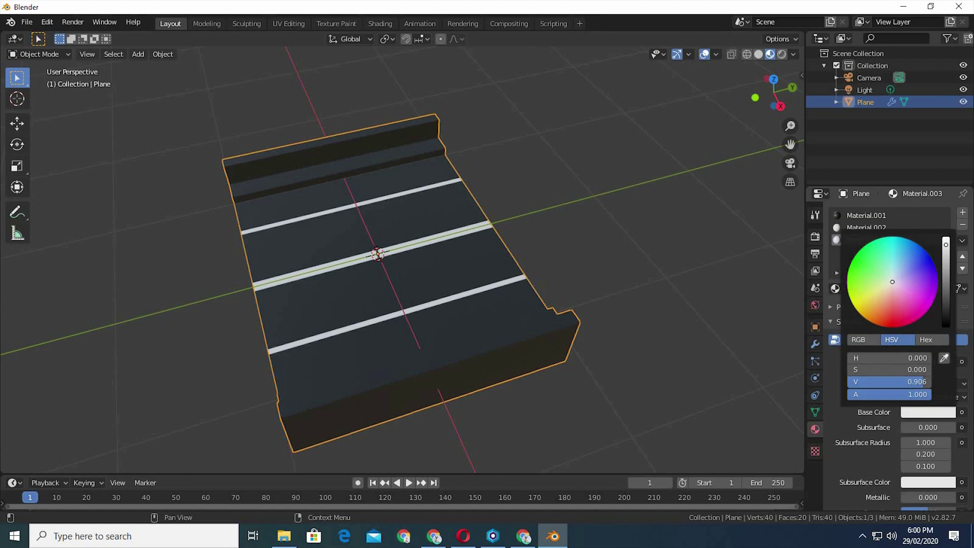
{"action": "left_click_drag", "start_coordinate": [893, 382], "coordinate": [869, 382]}
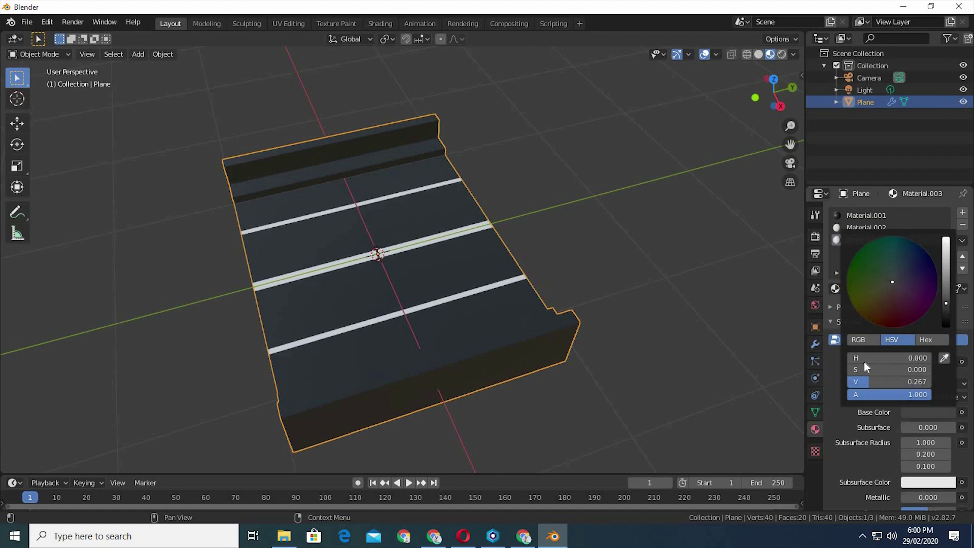
{"action": "left_click", "coordinate": [835, 380]}
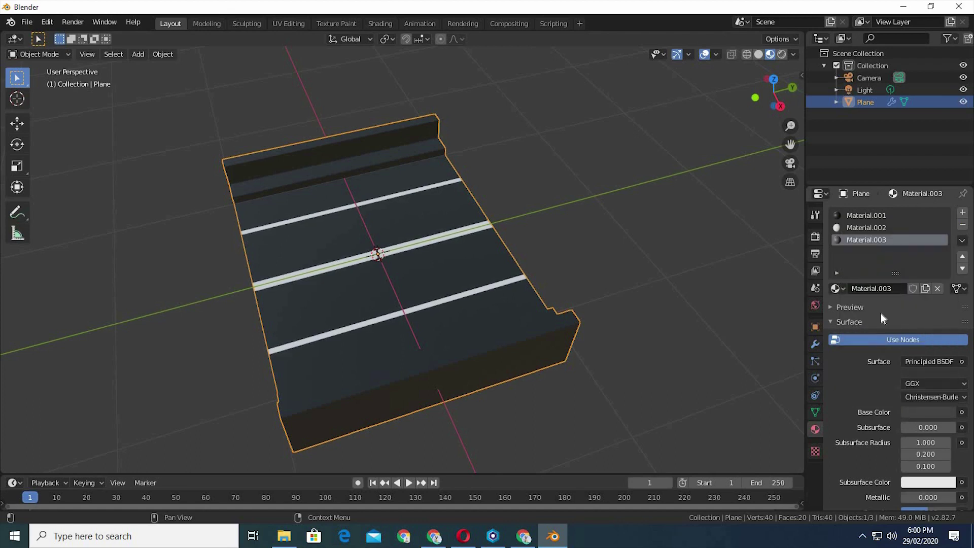
Step: Lower the Specular of the new grey material to 0.130
{"action": "scroll", "coordinate": [911, 357], "scroll_direction": "down", "scroll_amount": 1}
{"action": "scroll", "coordinate": [911, 357], "scroll_direction": "down", "scroll_amount": 4}
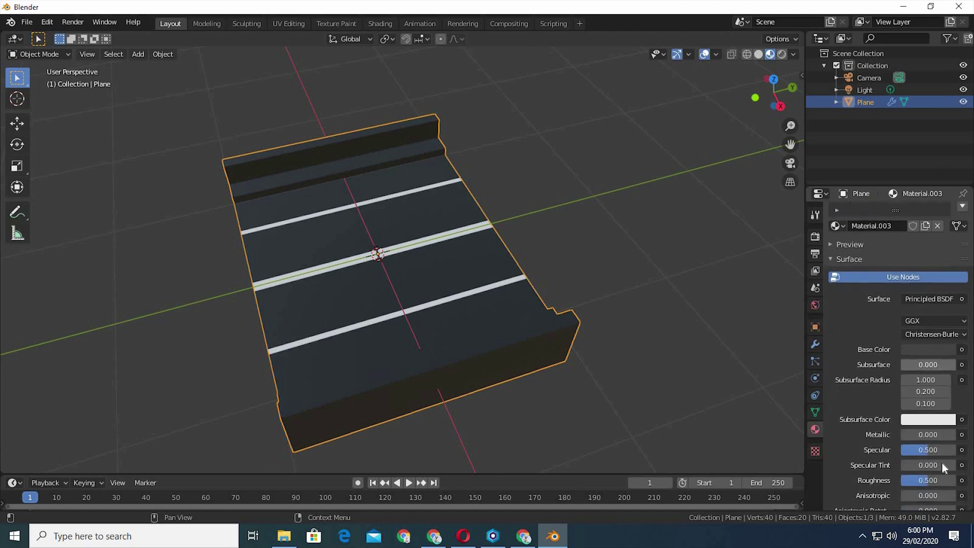
{"action": "left_click_drag", "start_coordinate": [939, 448], "coordinate": [917, 449]}
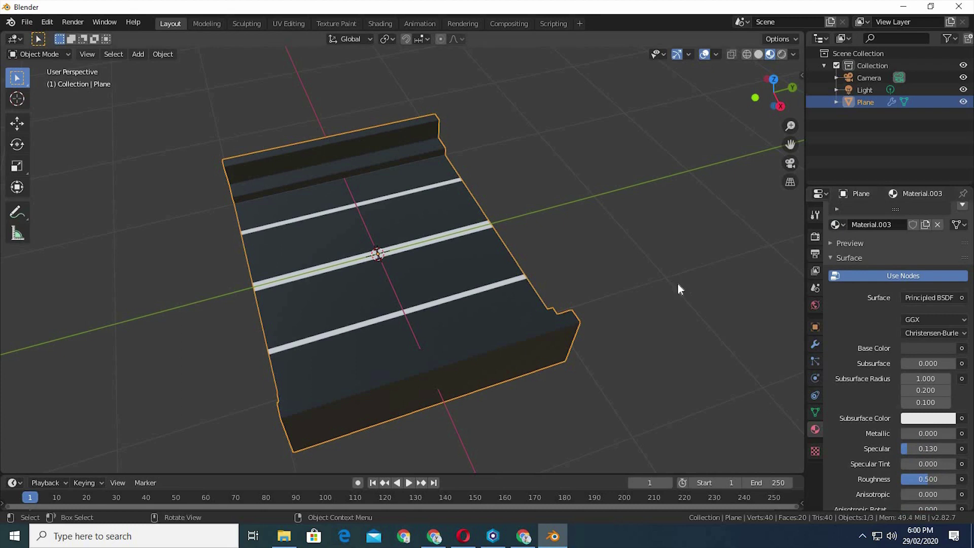
Step: Assign Material.003 to all raised ledge and side wall faces, including the outer wall, and return to Object Mode
{"action": "middle_click_drag", "start_coordinate": [677, 282], "coordinate": [505, 178]}
{"action": "key", "text": "Tab"}
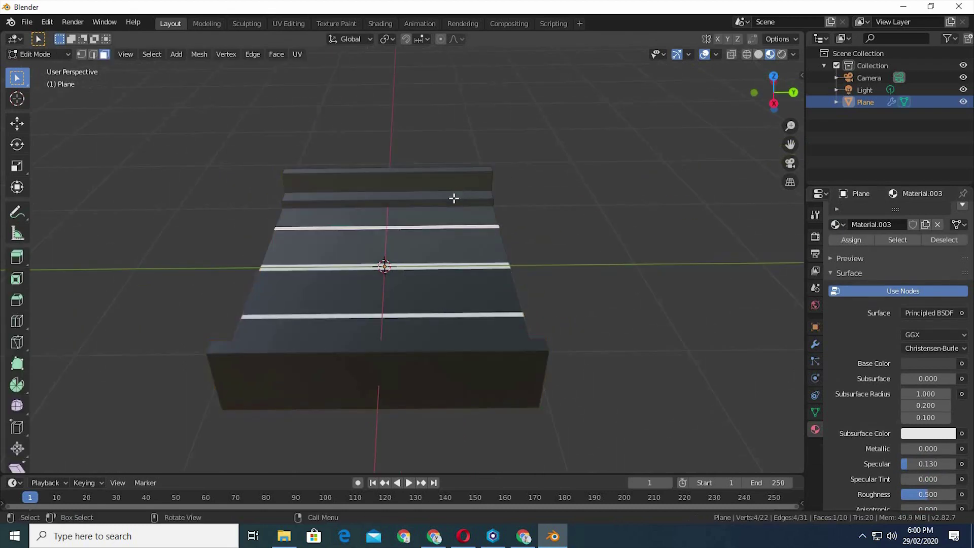
{"action": "left_click", "coordinate": [452, 201], "text": "shift"}
{"action": "left_click", "coordinate": [456, 175], "text": "shift"}
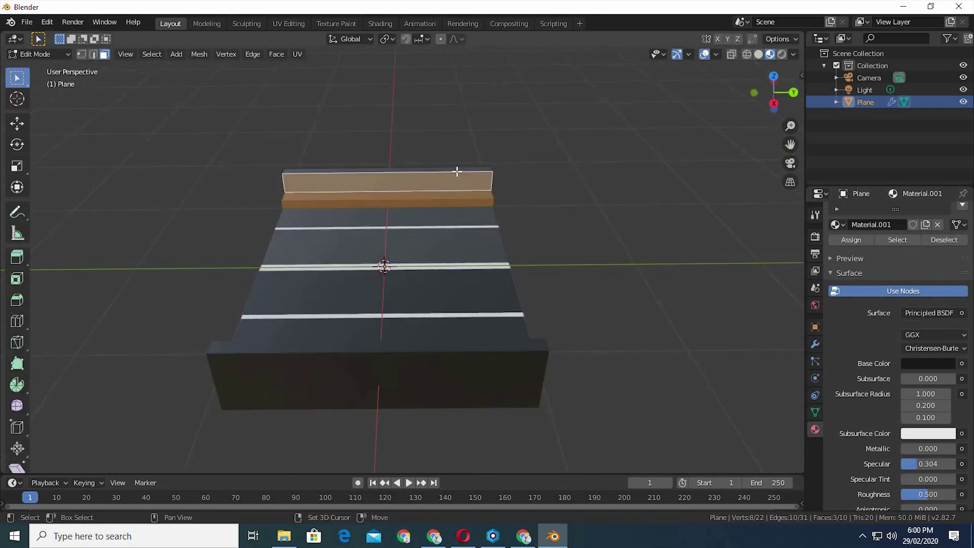
{"action": "left_click", "coordinate": [413, 226], "text": "shift"}
{"action": "middle_click_drag", "start_coordinate": [413, 226], "coordinate": [366, 217]}
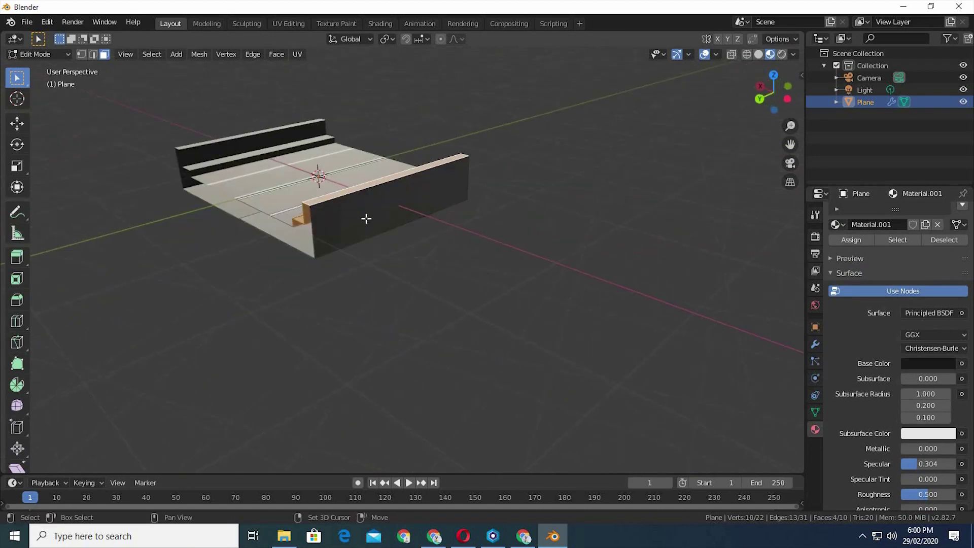
{"action": "middle_click_drag", "start_coordinate": [679, 244], "coordinate": [892, 273]}
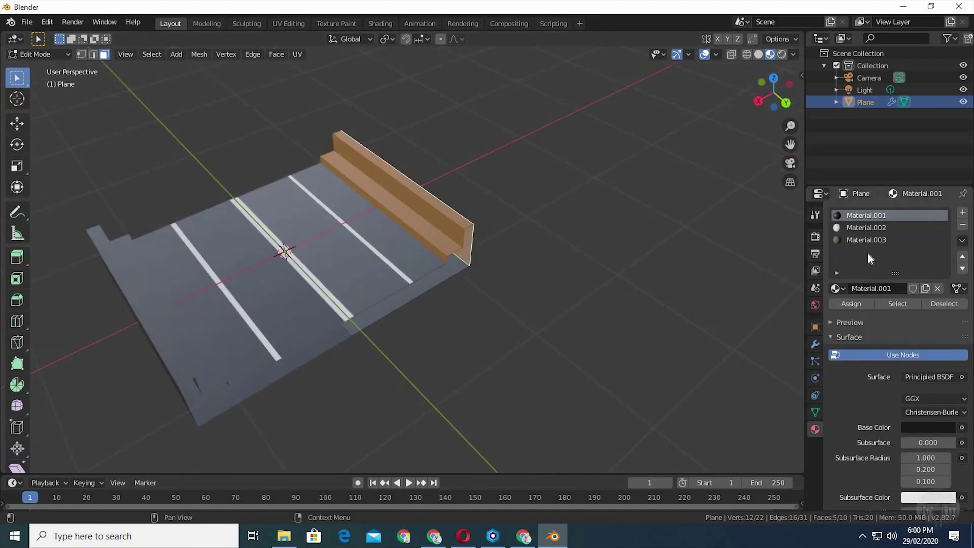
{"action": "left_click", "coordinate": [867, 240]}
{"action": "left_click", "coordinate": [851, 304]}
{"action": "key", "text": "Tab"}
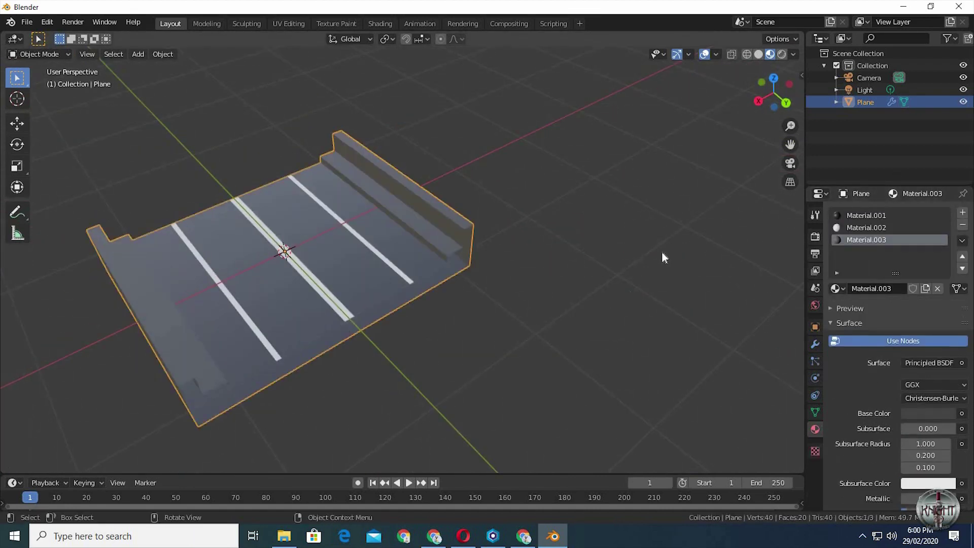
{"action": "middle_click_drag", "start_coordinate": [663, 257], "coordinate": [593, 210]}
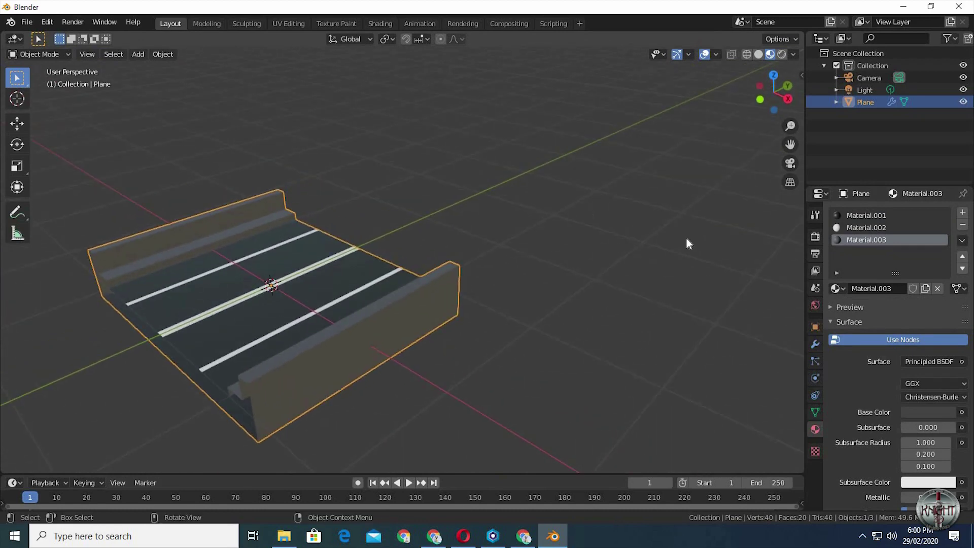
Step: Add a curve path at the road's centre and rotate it 90° about the Z axis
{"action": "key", "text": "KP_7"}
{"action": "scroll", "coordinate": [516, 145], "scroll_direction": "down", "scroll_amount": 2}
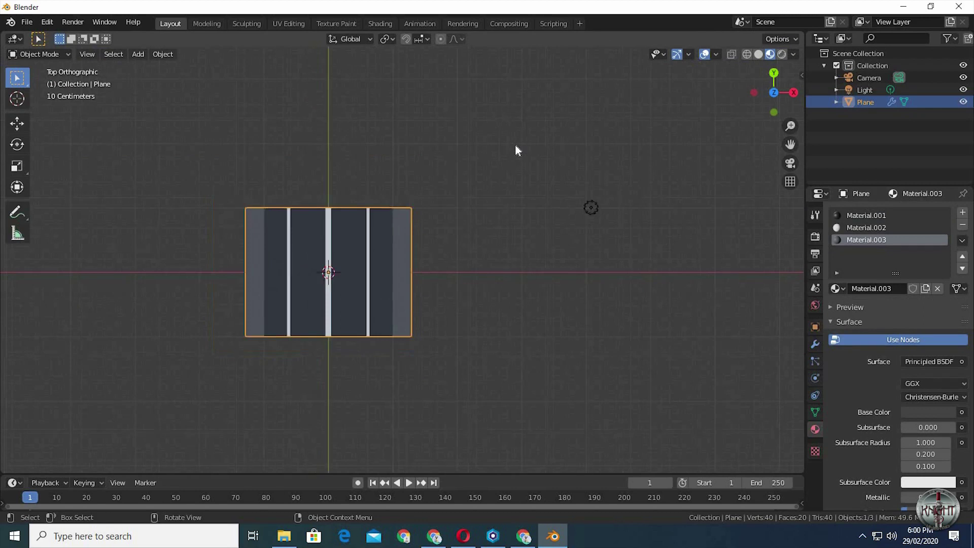
{"action": "key", "text": "shift+a"}
{"action": "mouse_move", "coordinate": [516, 146]}
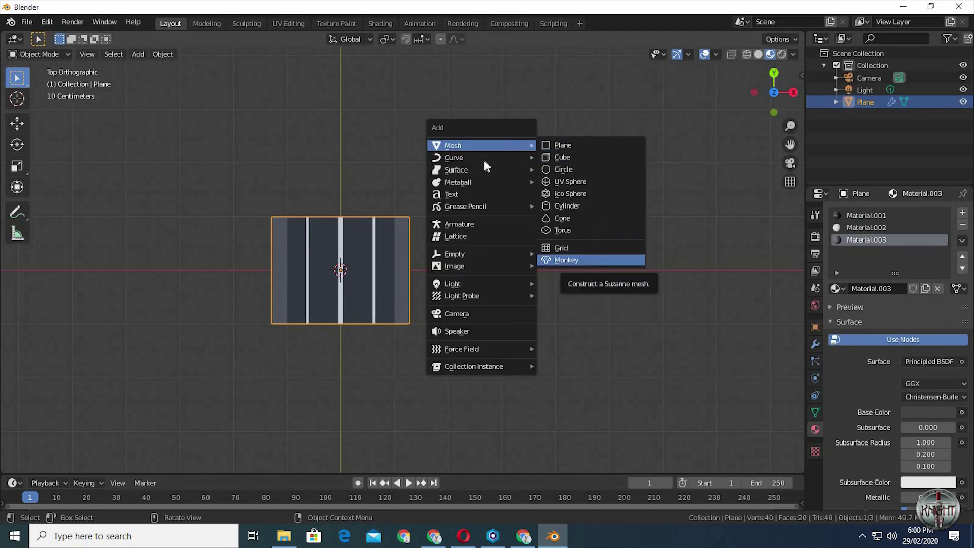
{"action": "mouse_move", "coordinate": [604, 161]}
{"action": "left_click", "coordinate": [589, 213]}
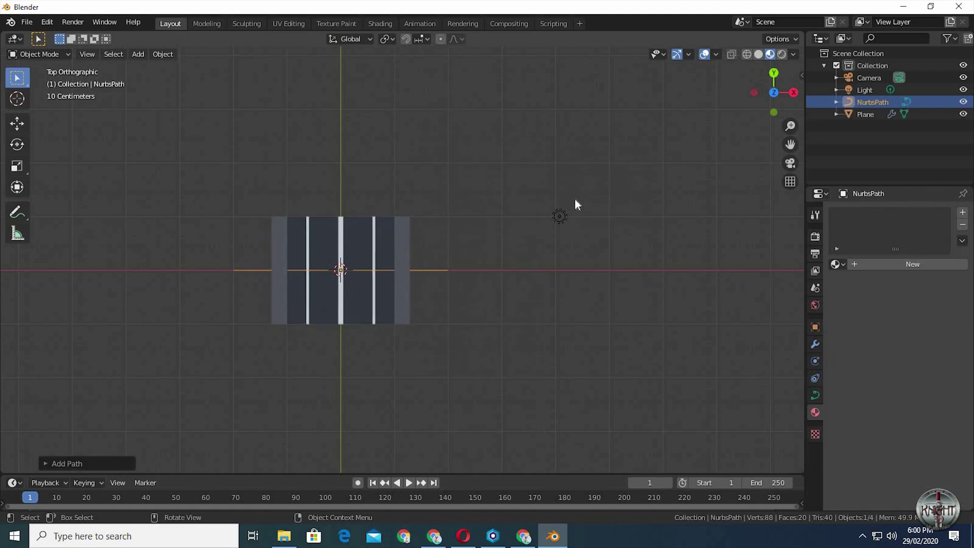
{"action": "type", "text": "rz90"}
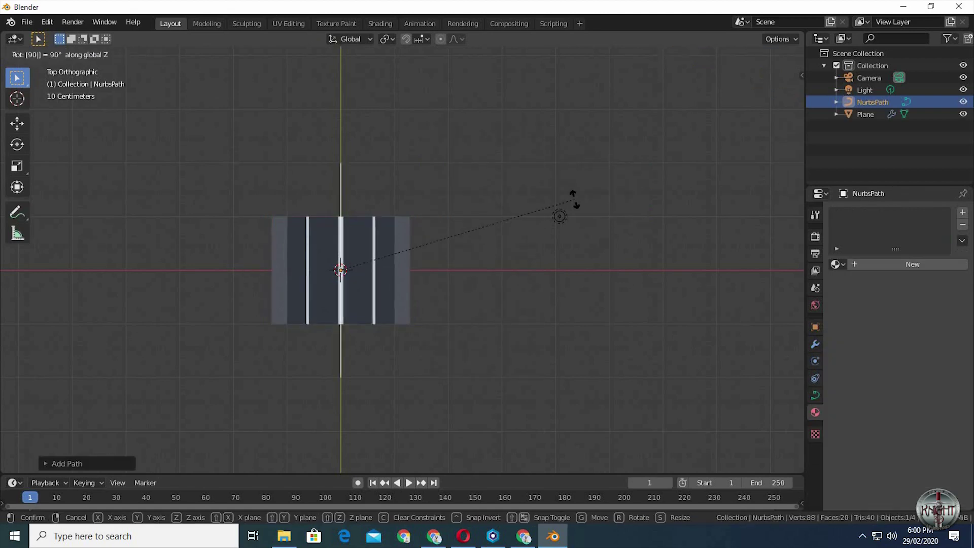
{"action": "key", "text": "Return"}
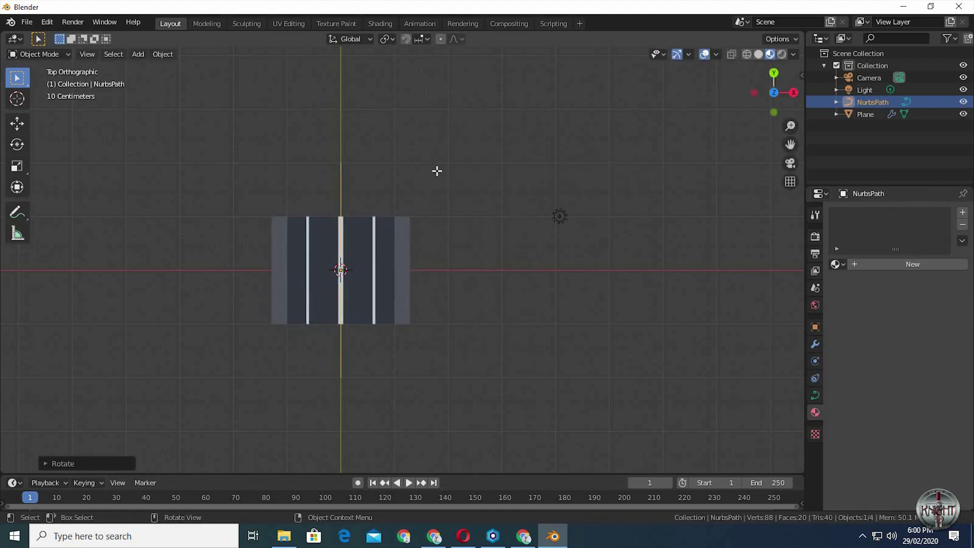
Step: Enter Edit Mode on the path and extrude its +Y end point about 1.2 m along Y
{"action": "key", "text": "Tab"}
{"action": "scroll", "coordinate": [410, 164], "scroll_direction": "down", "scroll_amount": 1}
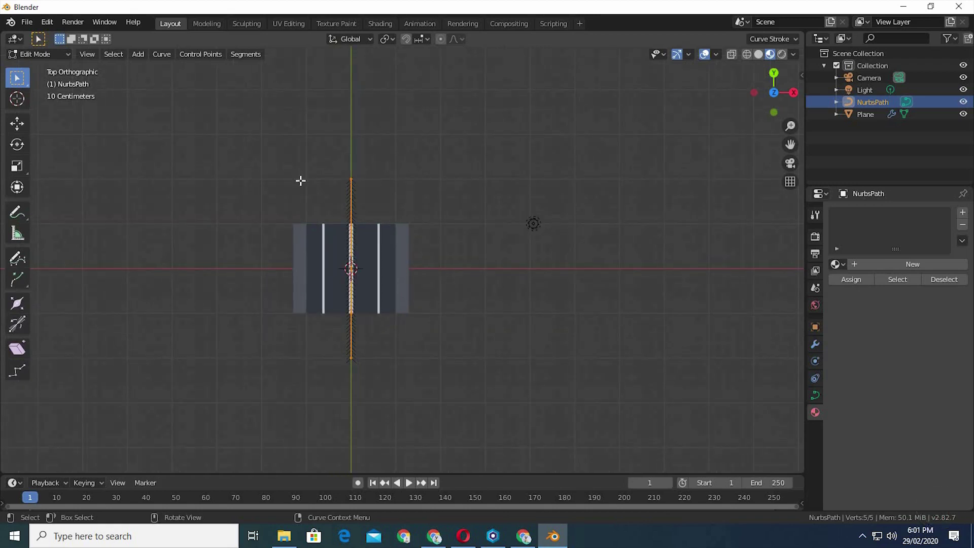
{"action": "left_click_drag", "start_coordinate": [294, 153], "coordinate": [463, 318]}
{"action": "key", "text": "g"}
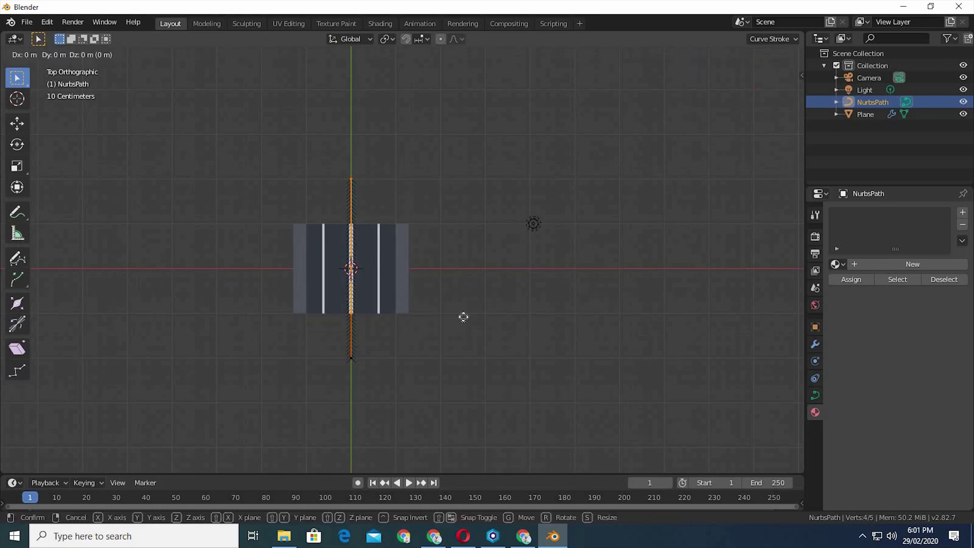
{"action": "right_click", "coordinate": [392, 194]}
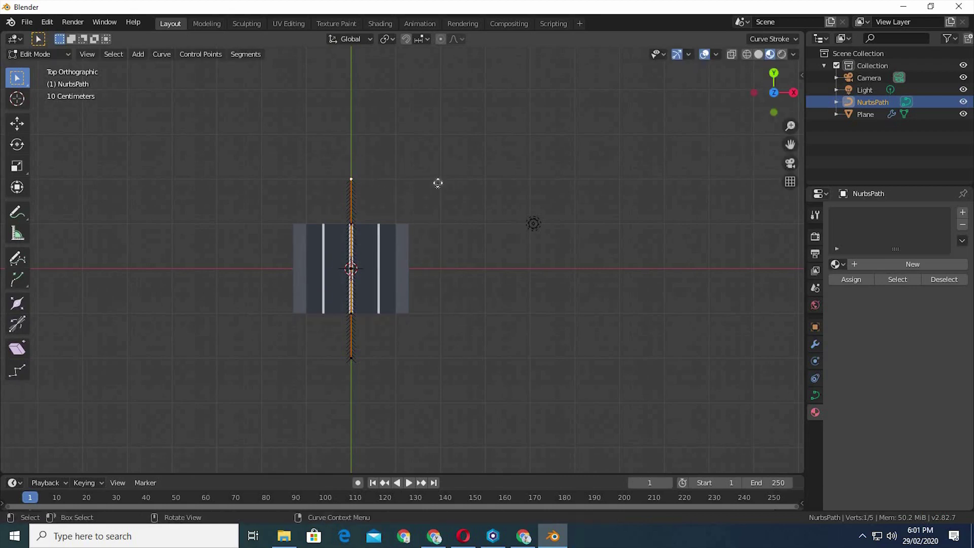
{"action": "key", "text": "e"}
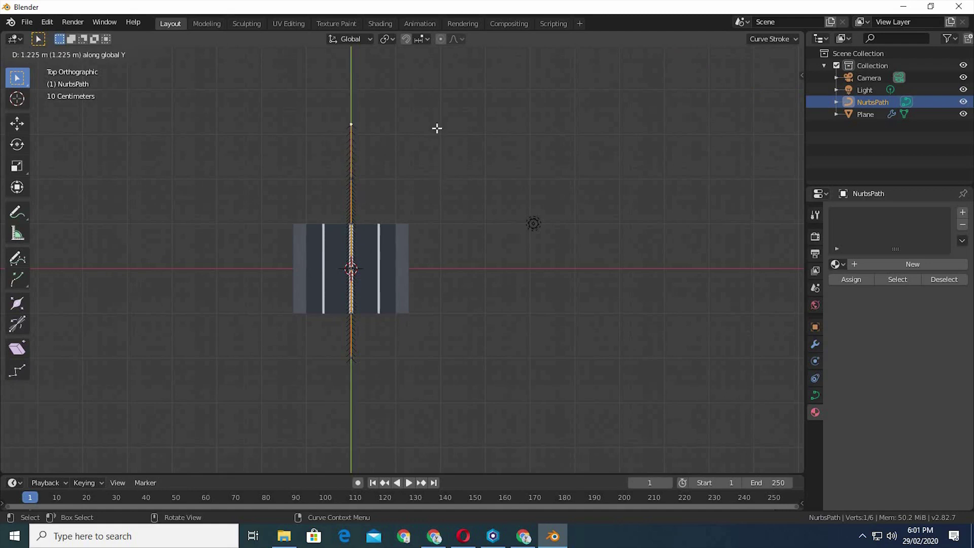
{"action": "left_click", "coordinate": [435, 126]}
Step: Extrude the path's new end point in place and once more along the Y axis
{"action": "key", "text": "e"}
{"action": "right_click", "coordinate": [421, 125]}
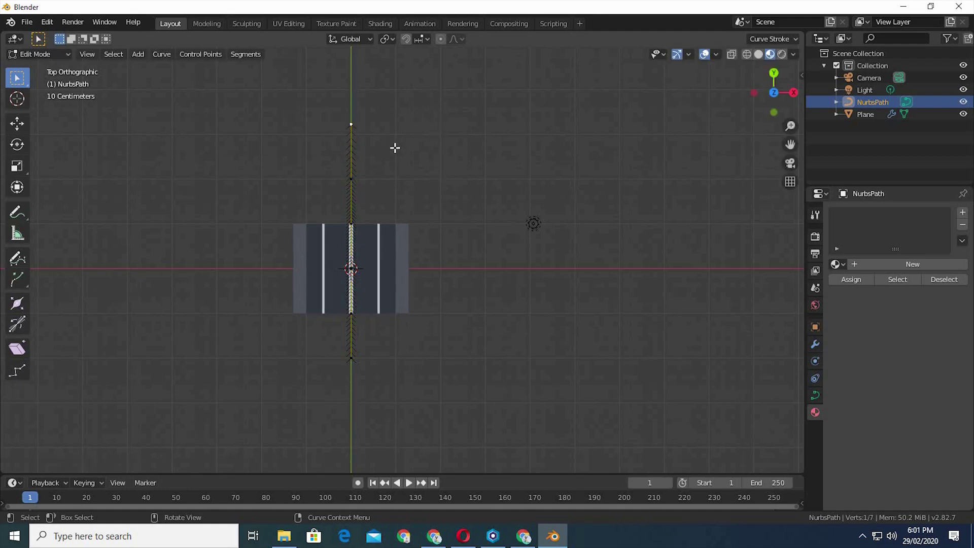
{"action": "key", "text": "e"}
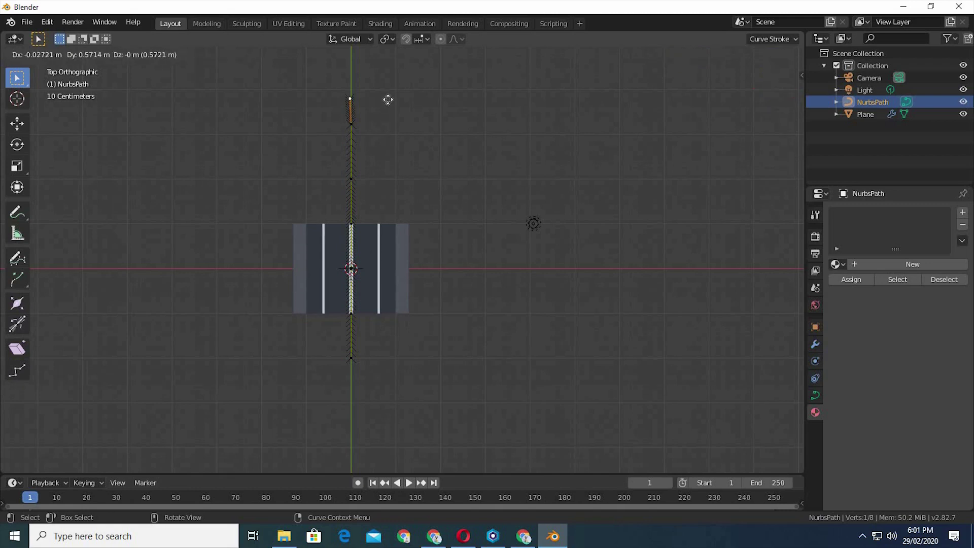
{"action": "key", "text": "y"}
{"action": "left_click", "coordinate": [353, 227]}
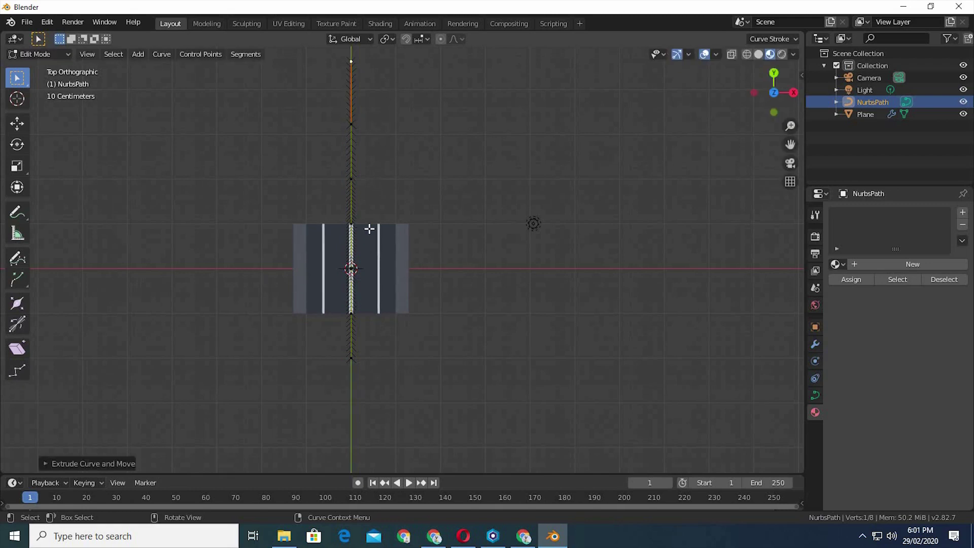
Step: Move the path's three middle control points along X, over the road's +X ledge
{"action": "left_click", "coordinate": [371, 229]}
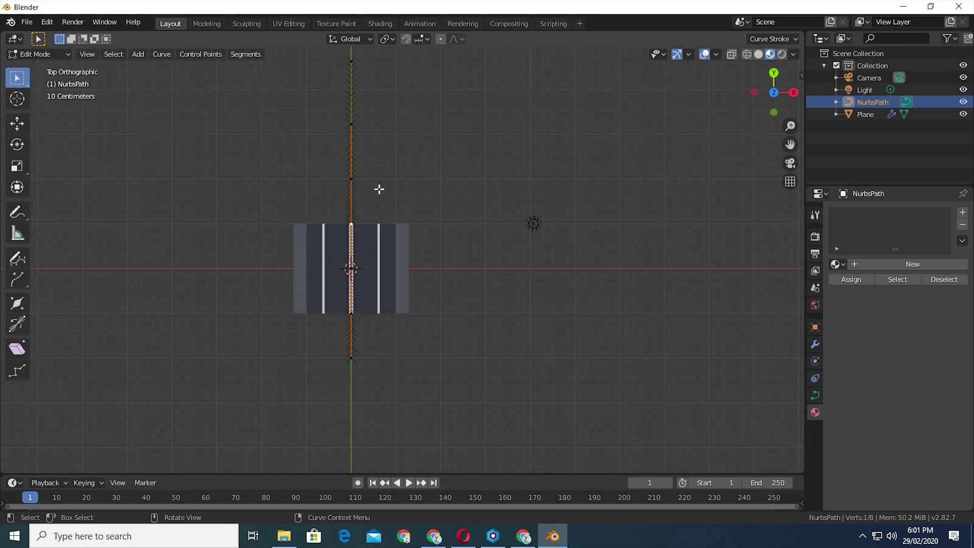
{"action": "left_click_drag", "start_coordinate": [327, 165], "coordinate": [423, 283]}
{"action": "key", "text": "g"}
{"action": "key", "text": "x"}
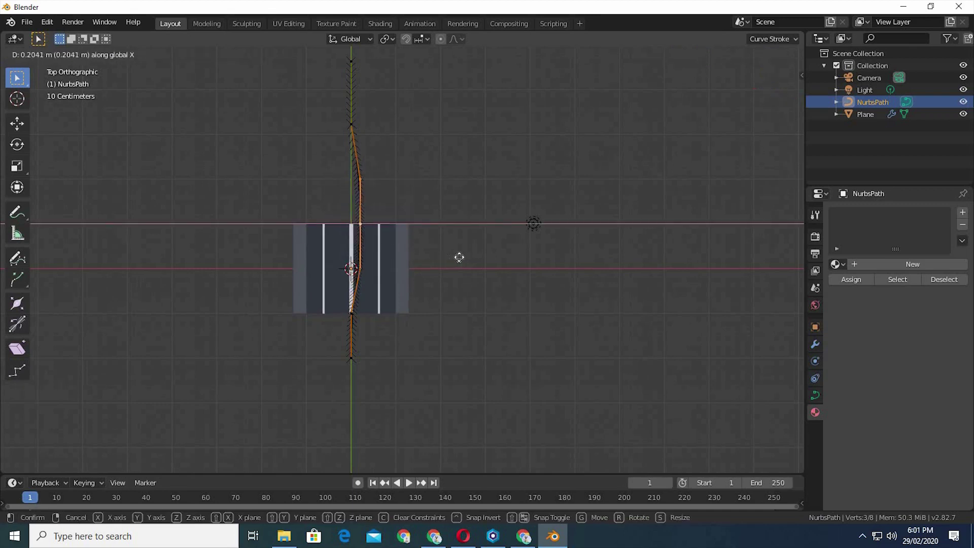
{"action": "left_click", "coordinate": [461, 231]}
{"action": "left_click", "coordinate": [378, 125]}
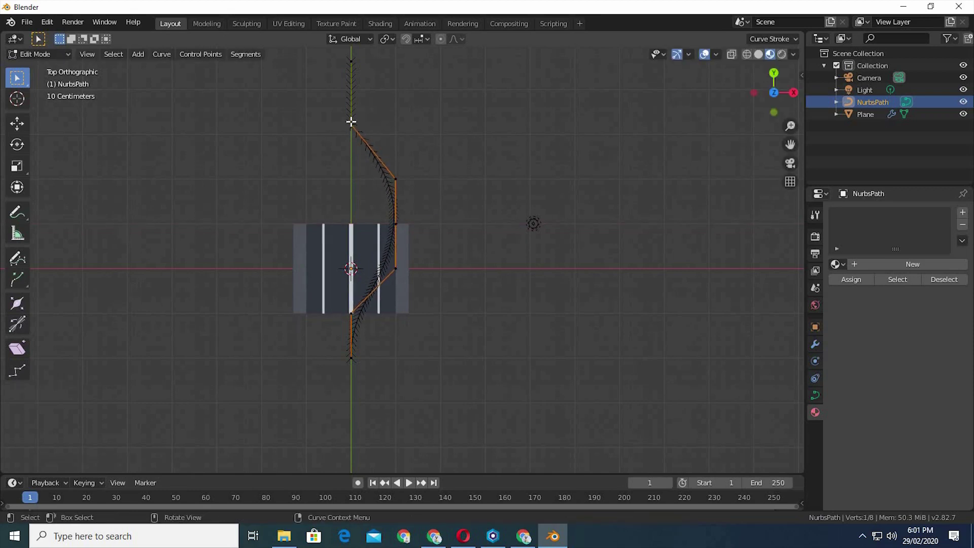
{"action": "key", "text": "r"}
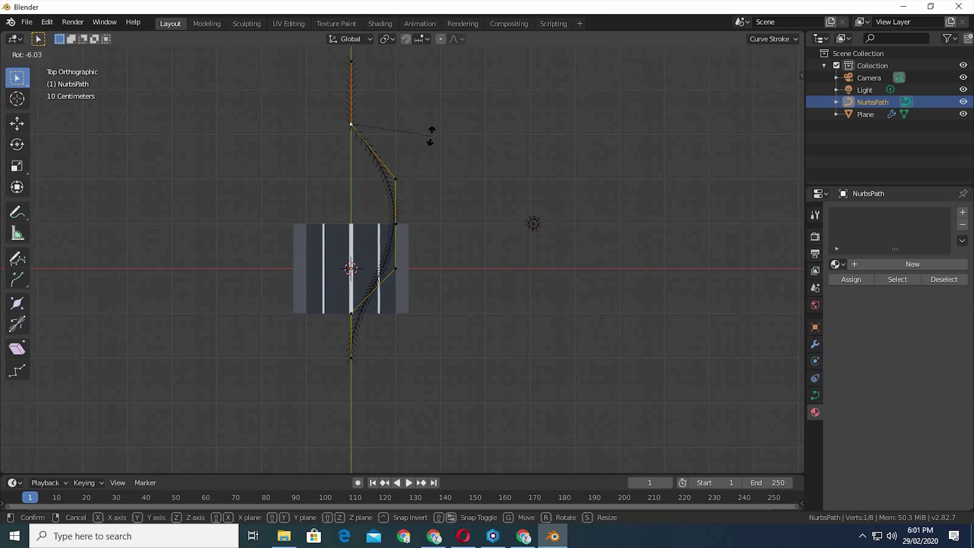
{"action": "left_click", "coordinate": [430, 138]}
{"action": "key", "text": "g"}
{"action": "key", "text": "x"}
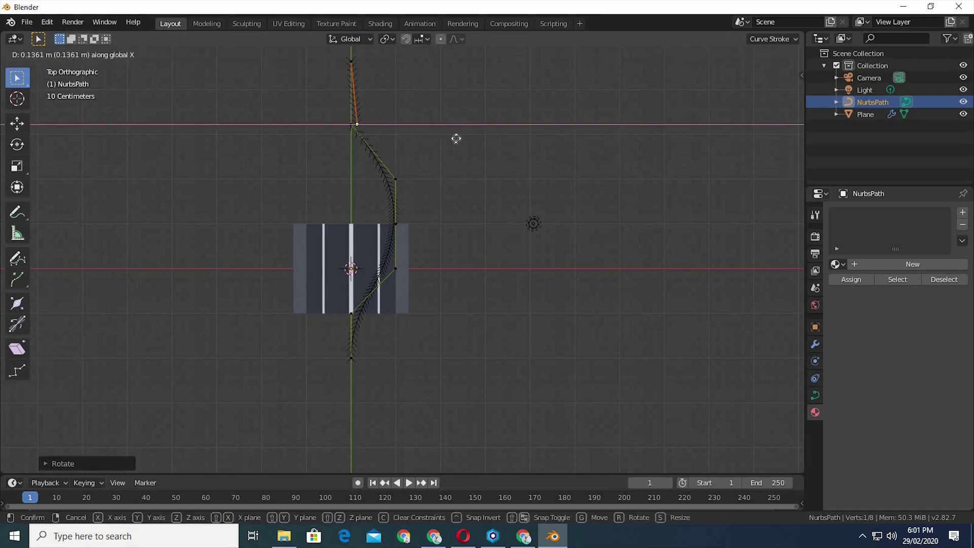
{"action": "right_click", "coordinate": [459, 147]}
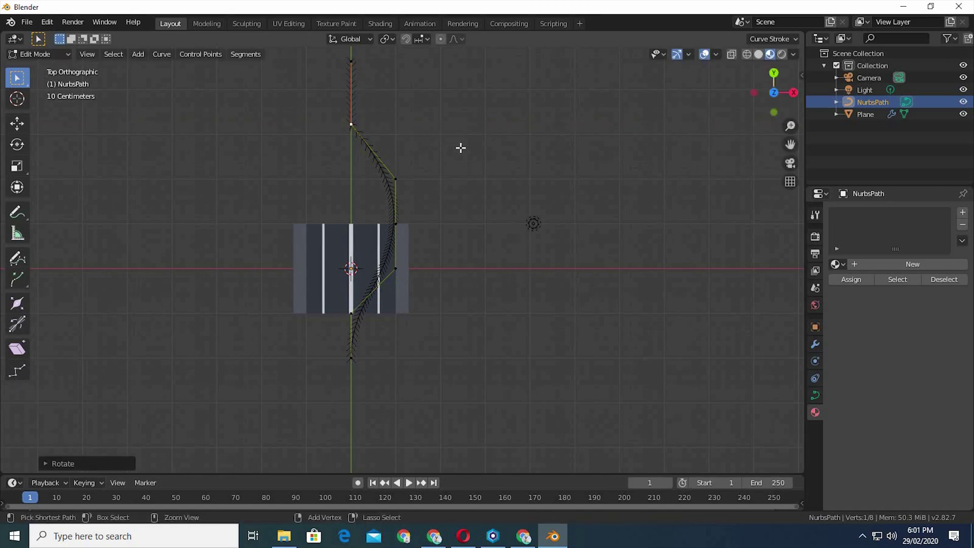
Step: Move the two overlapping control points beyond the +Y side of the bend about 0.6 m along X
{"action": "left_click", "coordinate": [361, 124], "text": "shift"}
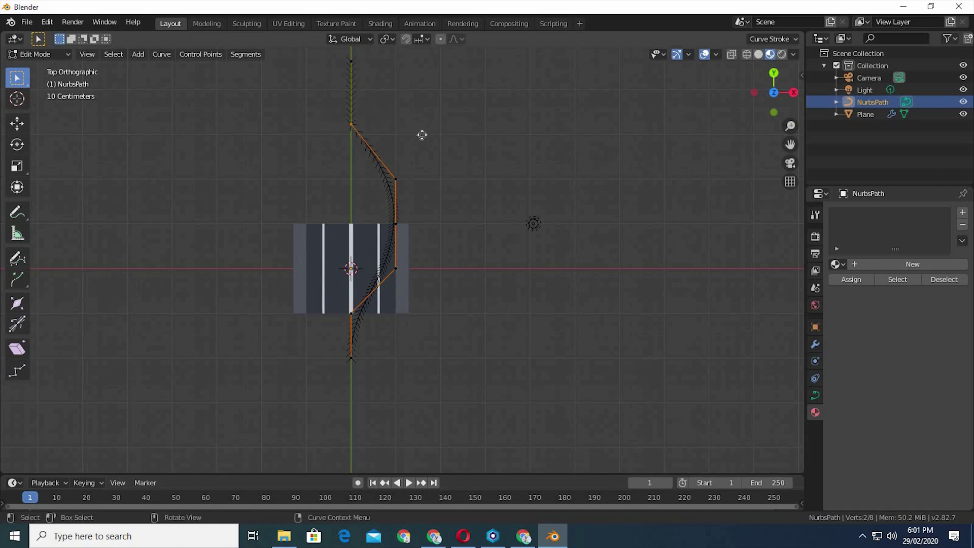
{"action": "key", "text": "g"}
{"action": "key", "text": "x"}
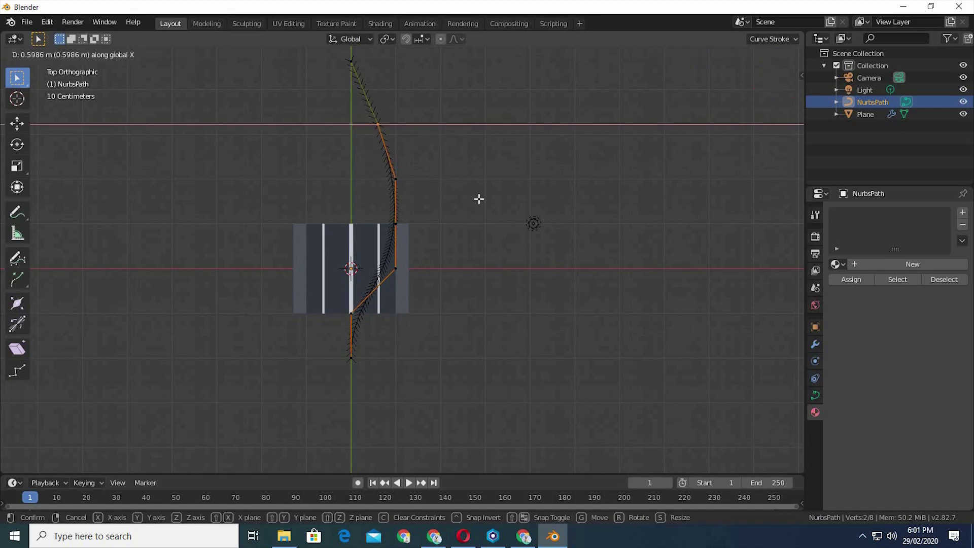
{"action": "left_click", "coordinate": [479, 200]}
Step: Move the control point on the -Y side of the bend along X to round the curve, and return to Object Mode
{"action": "middle_click_drag", "start_coordinate": [479, 198], "coordinate": [445, 185]}
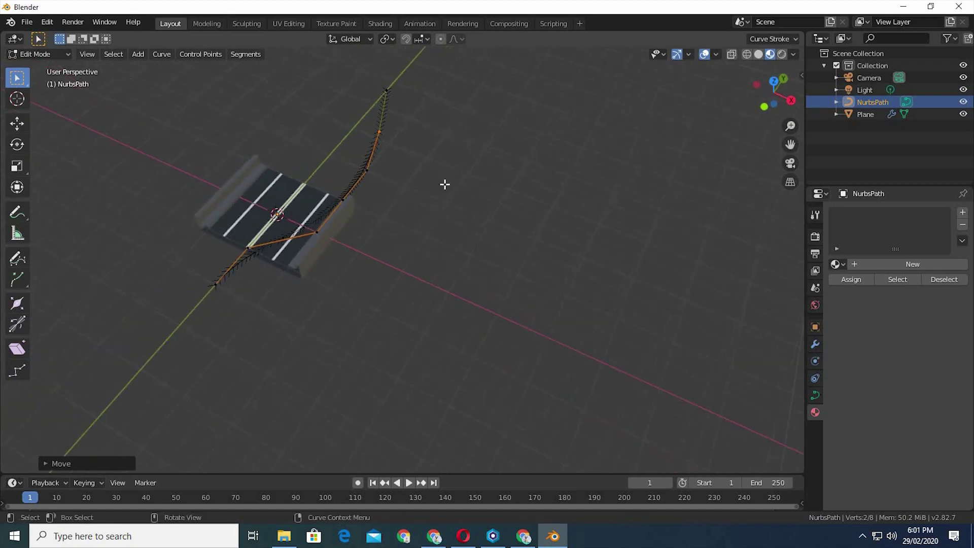
{"action": "middle_click_drag", "start_coordinate": [431, 293], "coordinate": [350, 289]}
{"action": "left_click", "coordinate": [407, 305]}
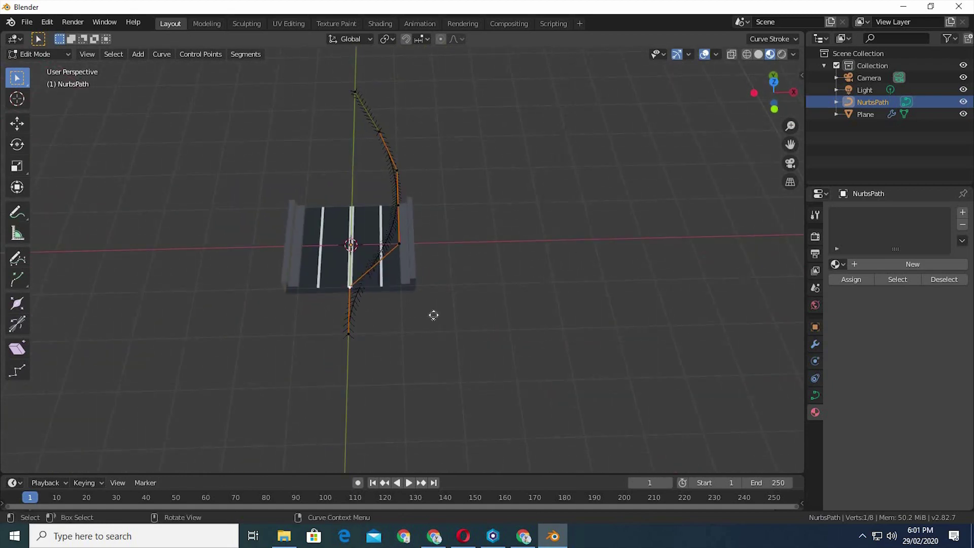
{"action": "key", "text": "g"}
{"action": "key", "text": "x"}
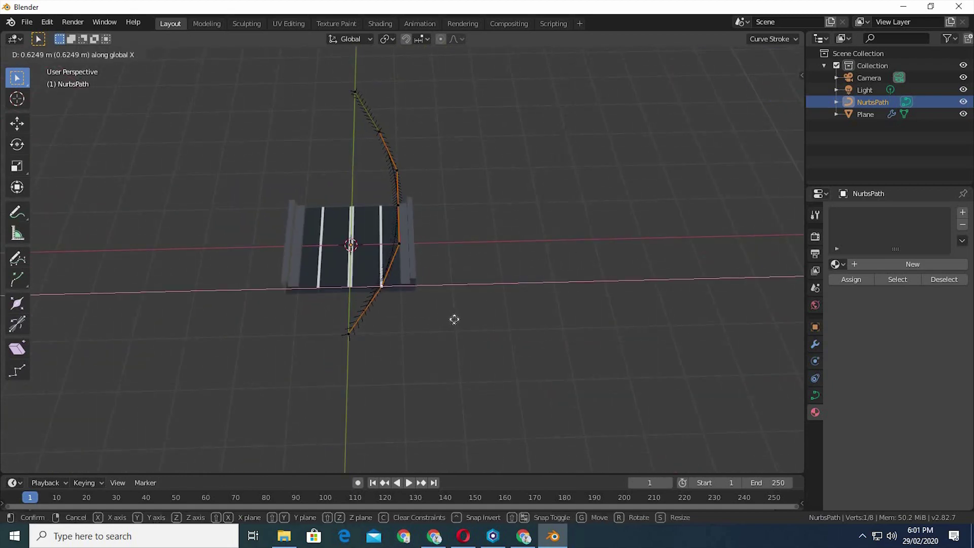
{"action": "left_click", "coordinate": [478, 292]}
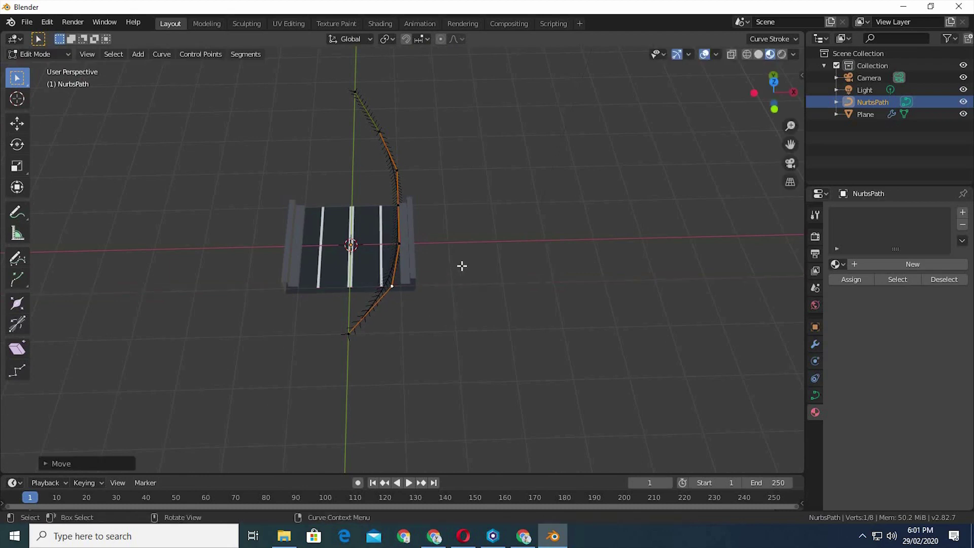
{"action": "middle_click_drag", "start_coordinate": [462, 265], "coordinate": [478, 268]}
{"action": "key", "text": "Tab"}
Step: Add an Array modifier to the road section
{"action": "left_click", "coordinate": [413, 262]}
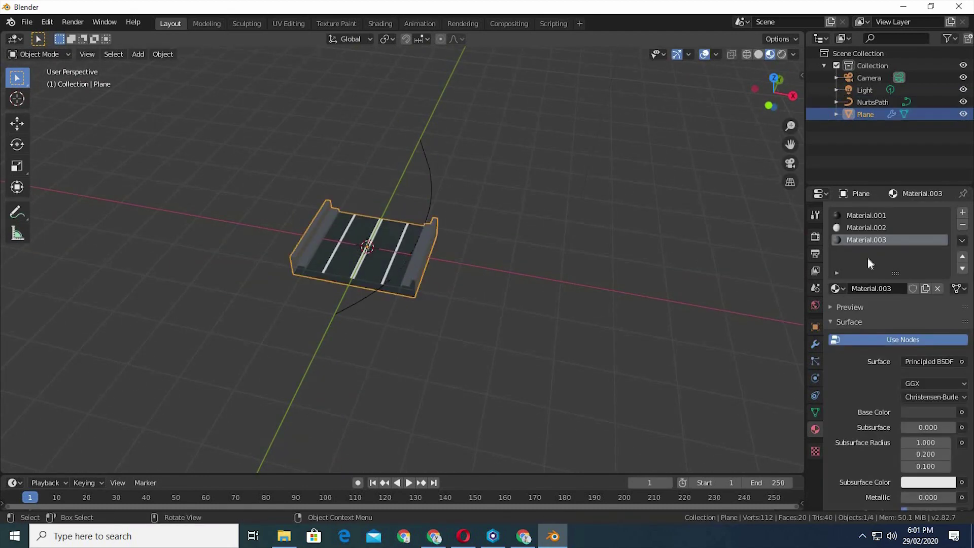
{"action": "left_click", "coordinate": [815, 345]}
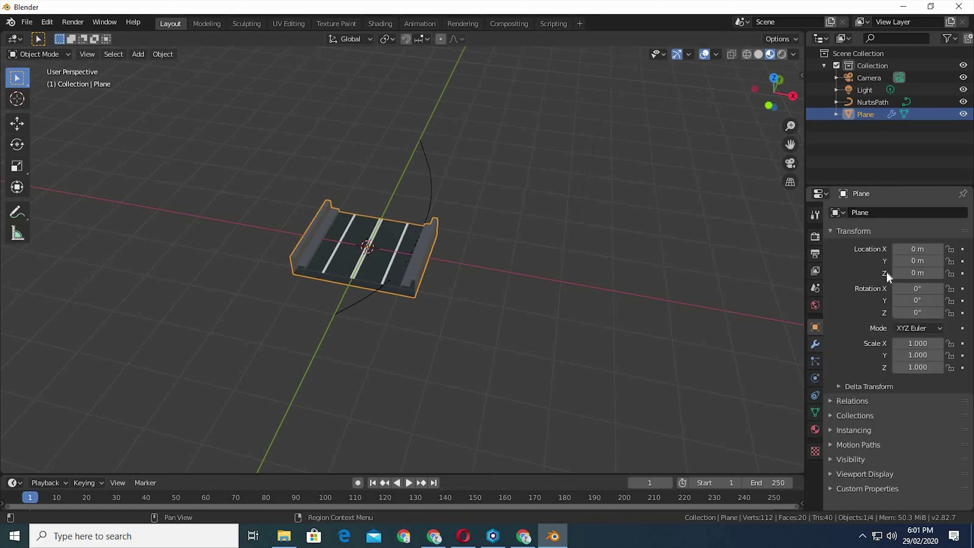
{"action": "left_click", "coordinate": [864, 213]}
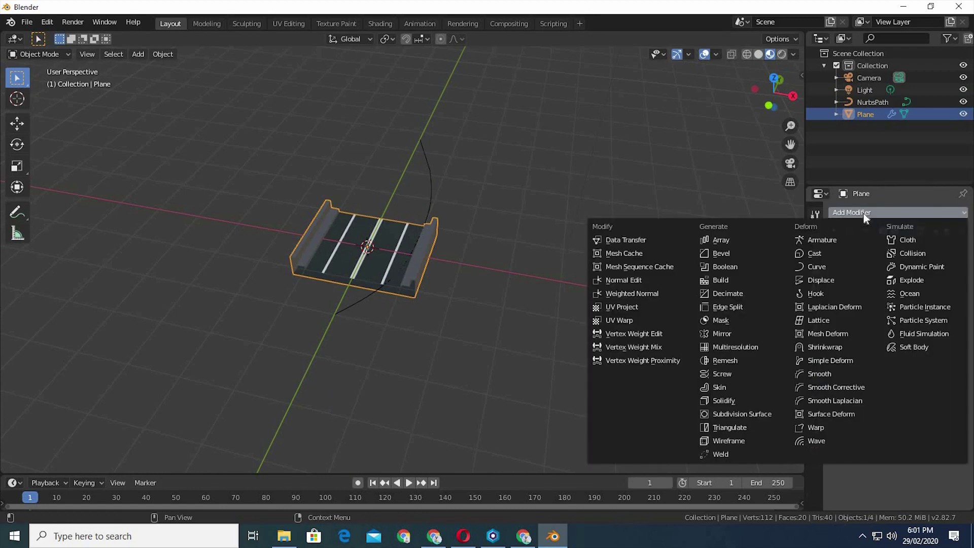
{"action": "left_click", "coordinate": [727, 239]}
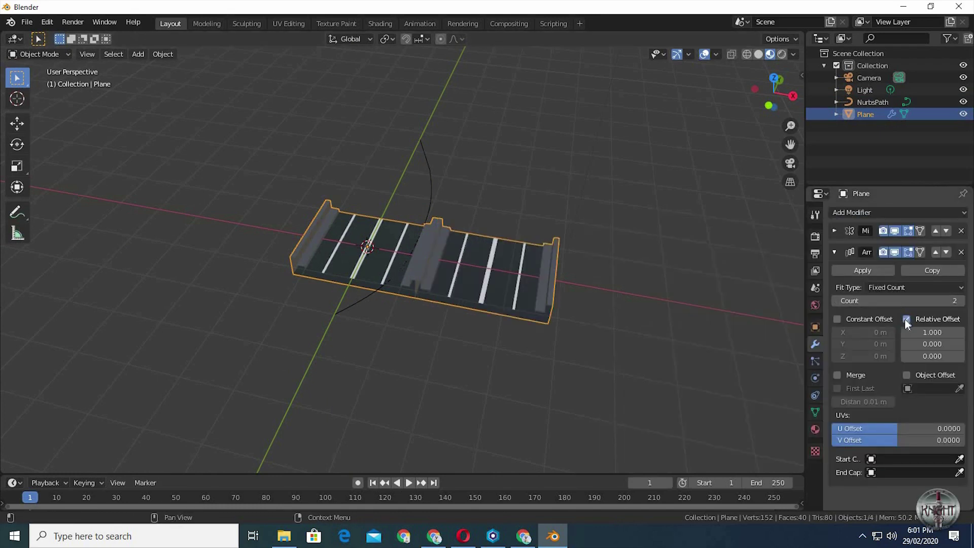
Step: Set the array's relative offset to 0 on X and 1 on Y
{"action": "left_click", "coordinate": [927, 332]}
{"action": "type", "text": "0"}
{"action": "key", "text": "Return"}
{"action": "left_click", "coordinate": [931, 340]}
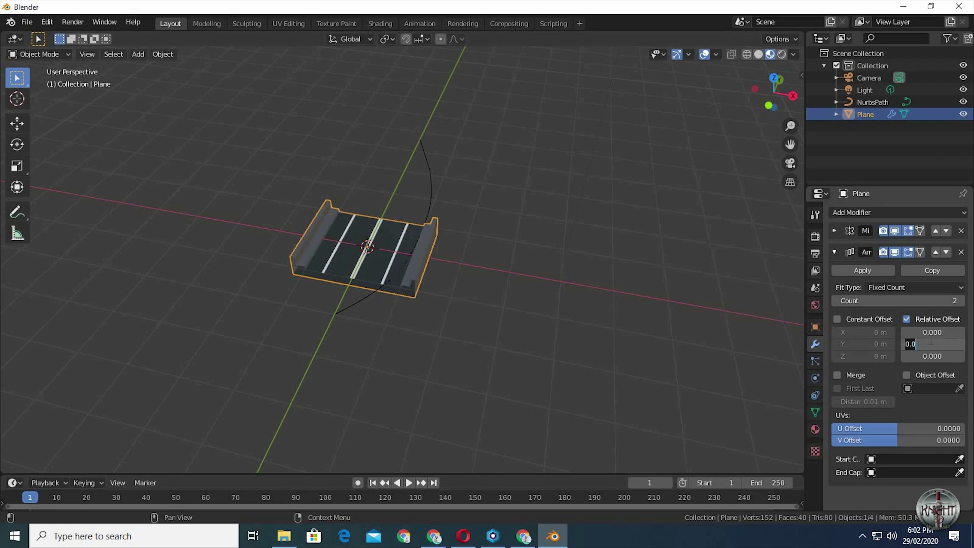
{"action": "key", "text": "Return"}
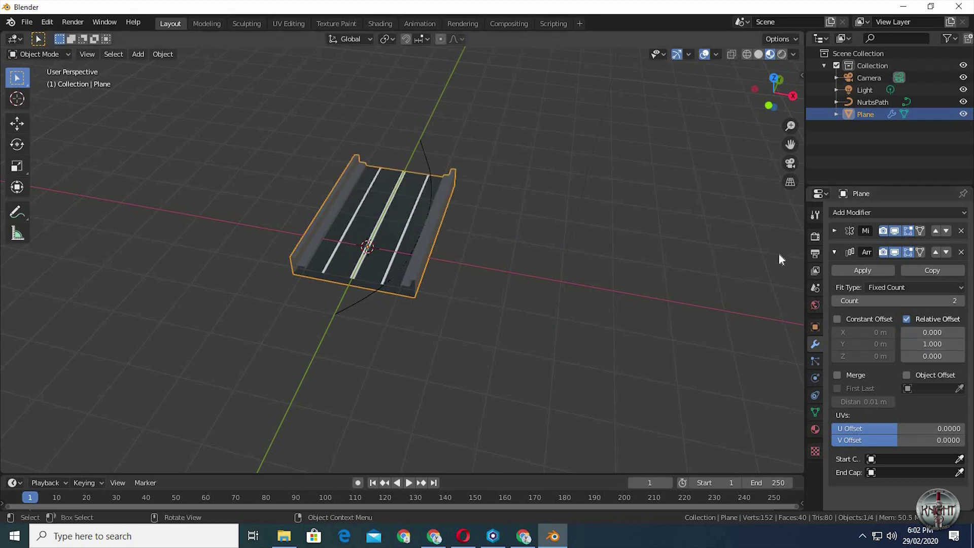
Step: Raise the array count to 6 road sections
{"action": "left_click", "coordinate": [961, 301]}
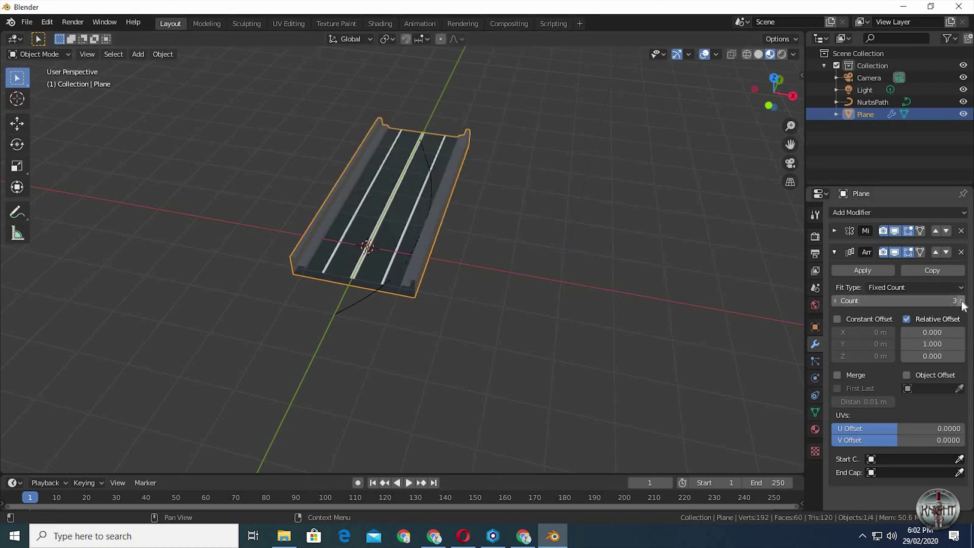
{"action": "left_click", "coordinate": [961, 301]}
{"action": "left_click", "coordinate": [961, 301]}
{"action": "left_click", "coordinate": [961, 301]}
Step: Scale the curve path up uniformly to more than twice its size
{"action": "middle_click_drag", "start_coordinate": [664, 209], "coordinate": [370, 280]}
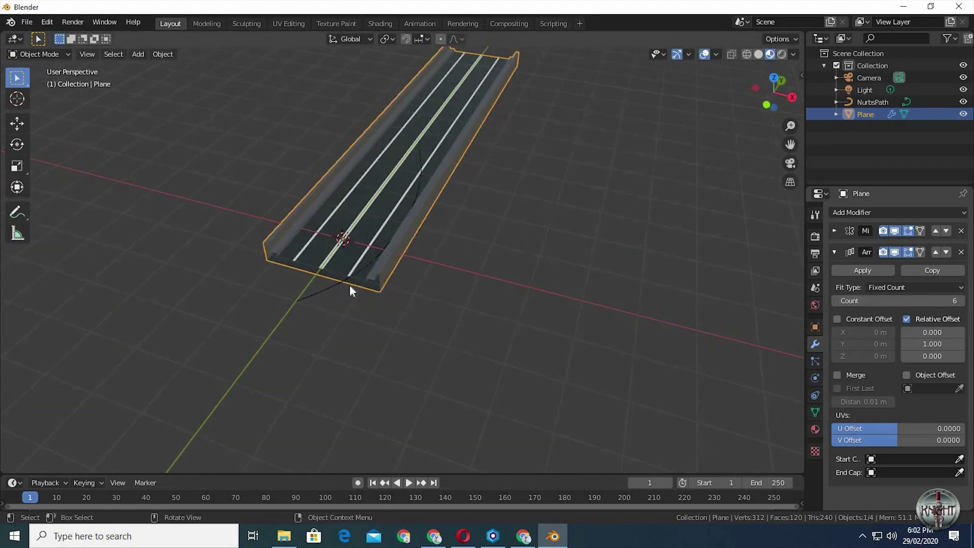
{"action": "left_click", "coordinate": [349, 285]}
{"action": "key", "text": "s"}
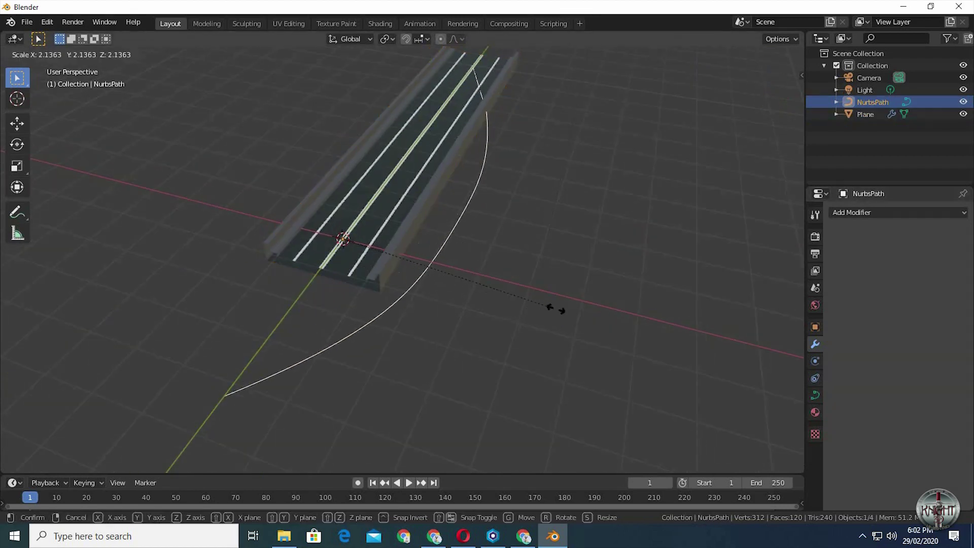
{"action": "left_click", "coordinate": [619, 318]}
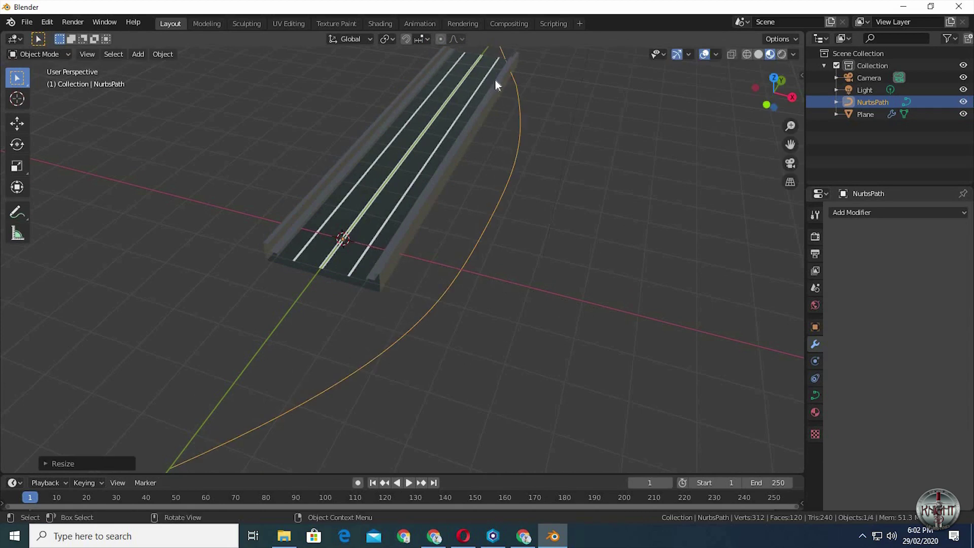
Step: Add a Curve modifier to the road after the Array, with NurbsPath as its deforming object
{"action": "left_click", "coordinate": [379, 249]}
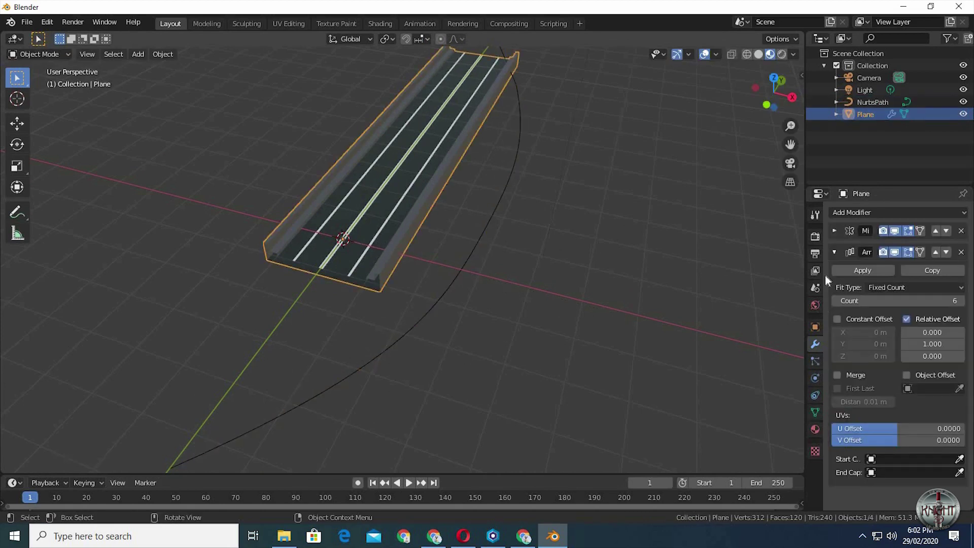
{"action": "left_click", "coordinate": [834, 253]}
{"action": "left_click", "coordinate": [862, 212]}
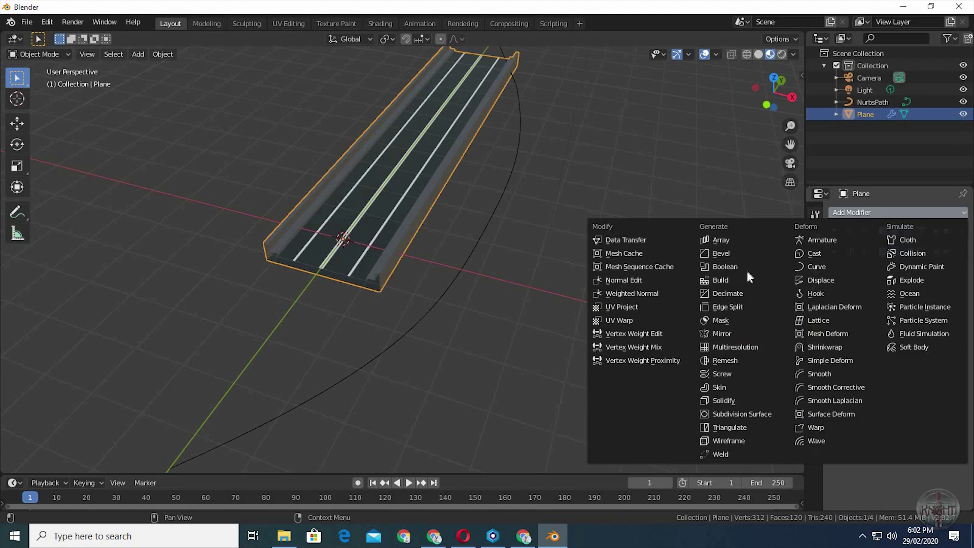
{"action": "left_click", "coordinate": [803, 265]}
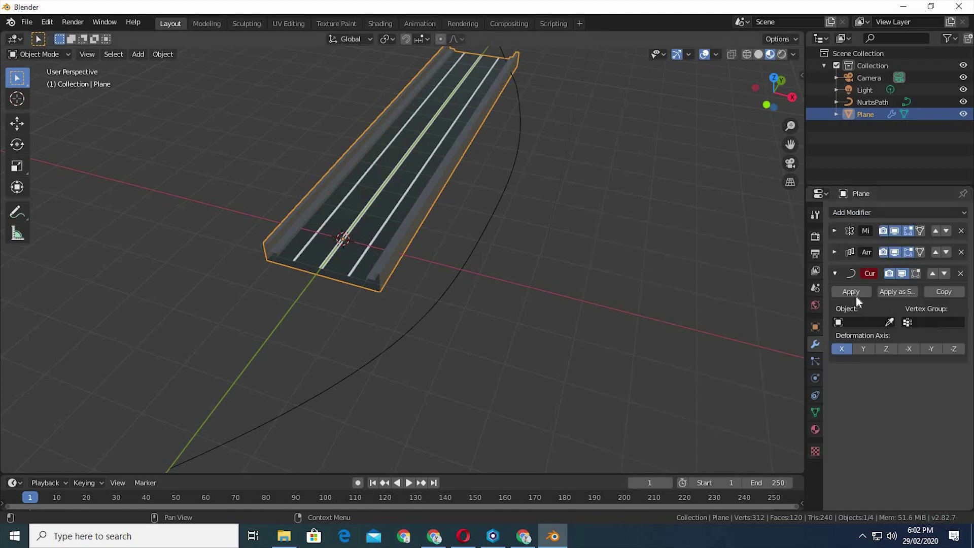
{"action": "left_click", "coordinate": [863, 322]}
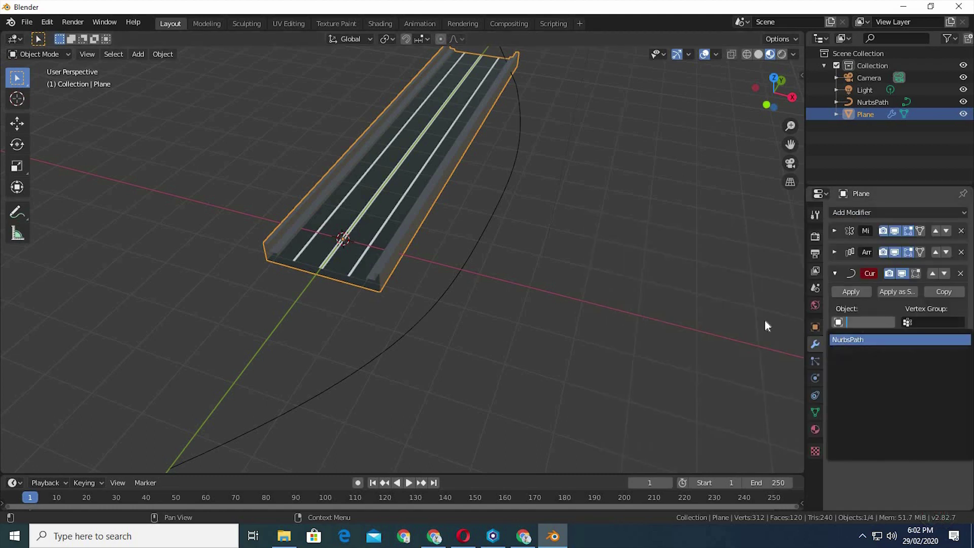
{"action": "left_click", "coordinate": [857, 337]}
Step: Raise the road's array count to 10 sections and collapse its Curve and Array modifier settings
{"action": "mouse_move", "coordinate": [647, 256]}
{"action": "middle_mouse_down"}
{"action": "mouse_move", "coordinate": [712, 224]}
{"action": "mouse_move", "coordinate": [652, 271]}
{"action": "middle_mouse_up"}
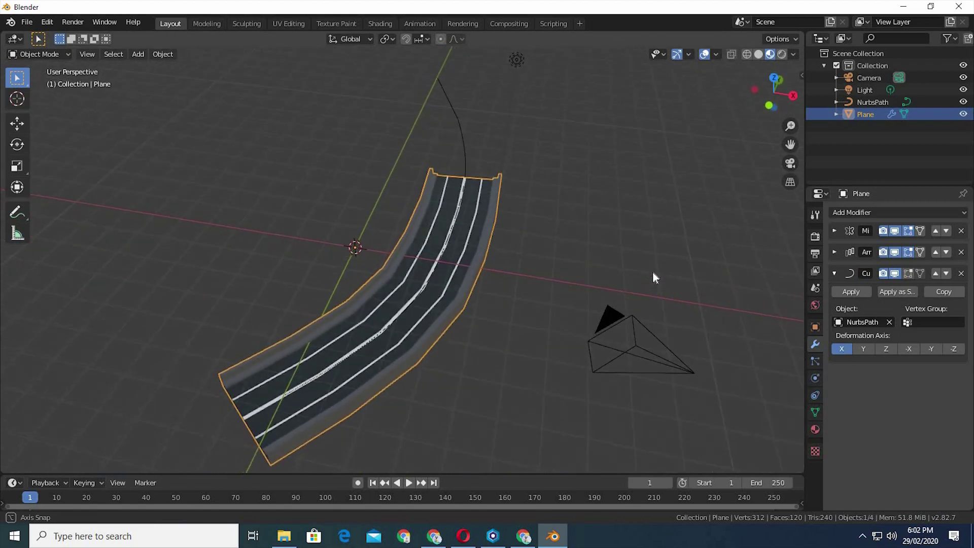
{"action": "left_click", "coordinate": [834, 269]}
{"action": "left_click", "coordinate": [833, 251]}
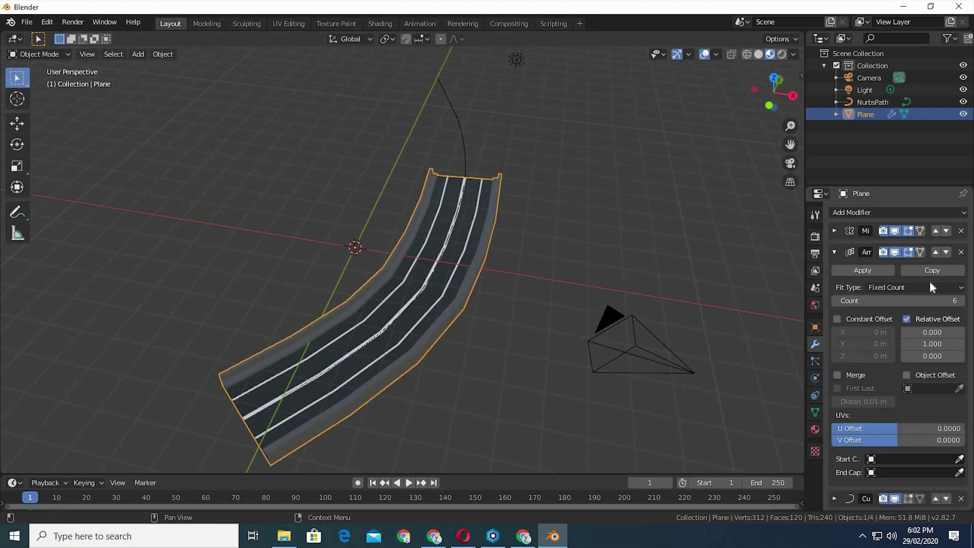
{"action": "left_click_drag", "start_coordinate": [898, 301], "coordinate": [939, 301]}
{"action": "middle_click_drag", "start_coordinate": [653, 301], "coordinate": [565, 318]}
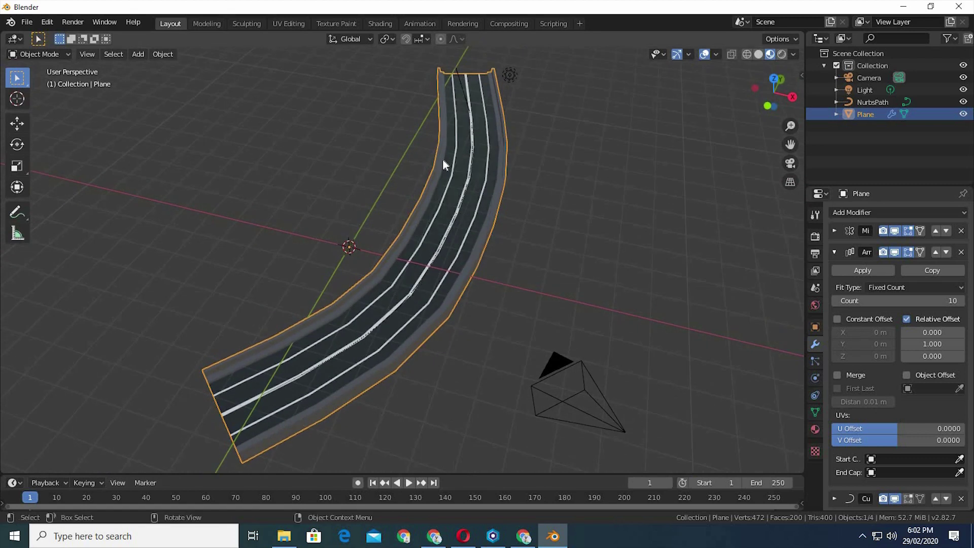
{"action": "left_click", "coordinate": [834, 253]}
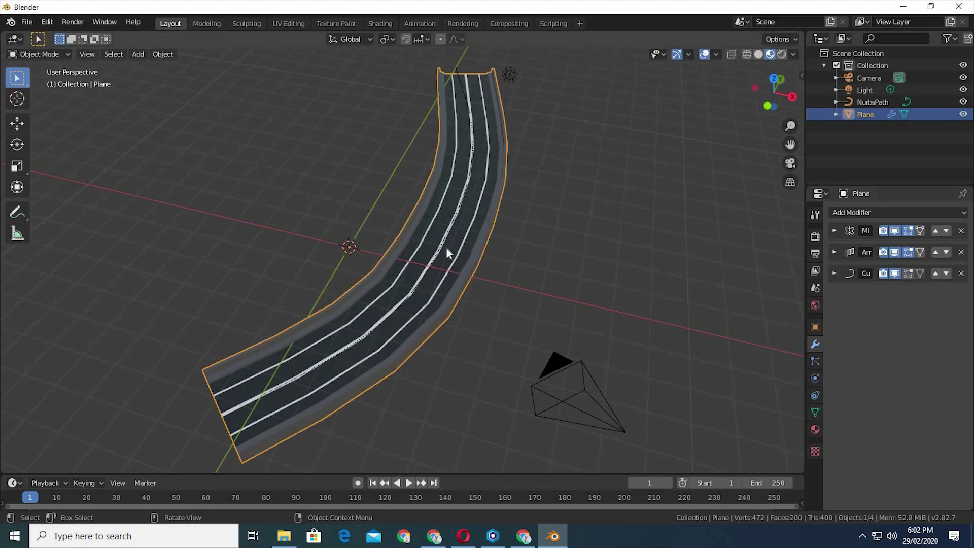
Step: Enter Edit Mode on NurbsPath and subdivide the selected segment between the middle control point and the near bend point
{"action": "middle_click_drag", "start_coordinate": [528, 203], "coordinate": [830, 105]}
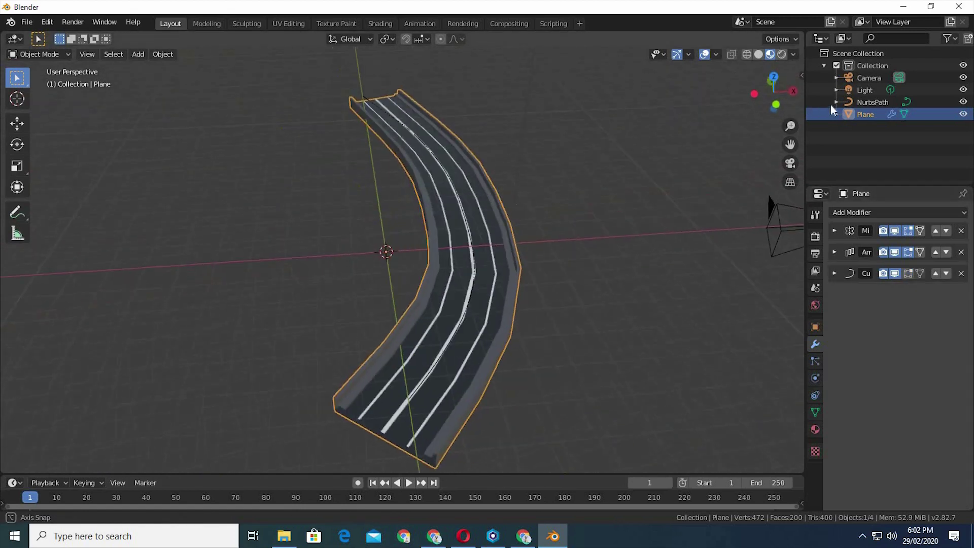
{"action": "left_click", "coordinate": [844, 103]}
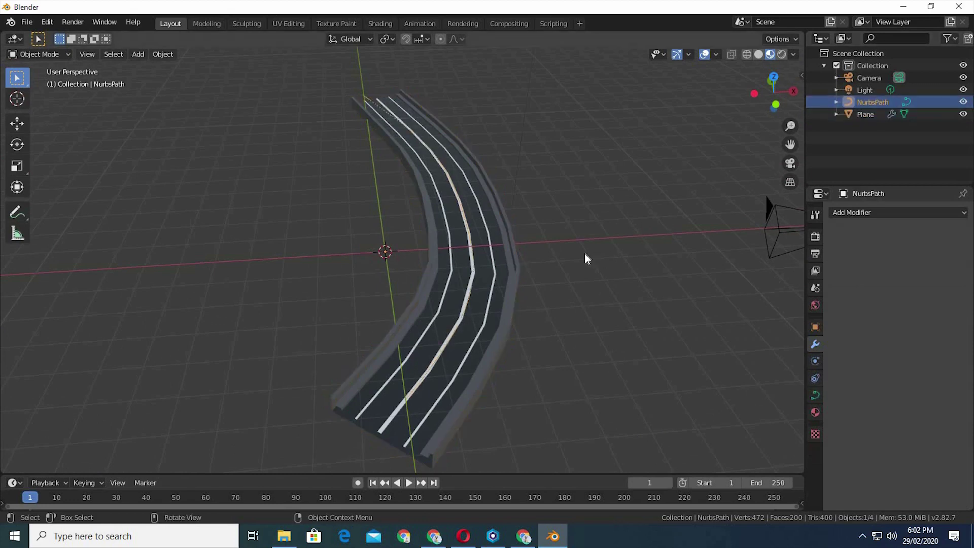
{"action": "middle_click_drag", "start_coordinate": [584, 253], "coordinate": [482, 287]}
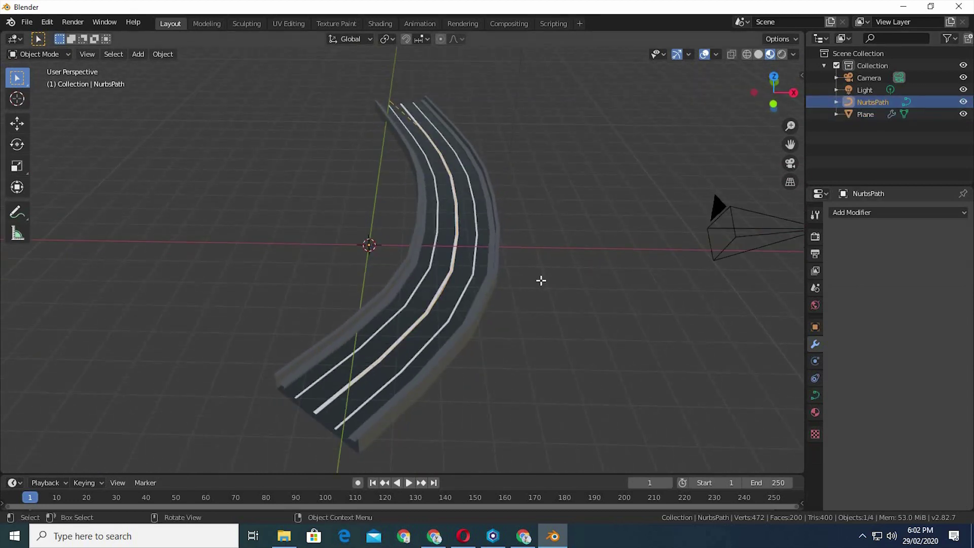
{"action": "key", "text": "Tab"}
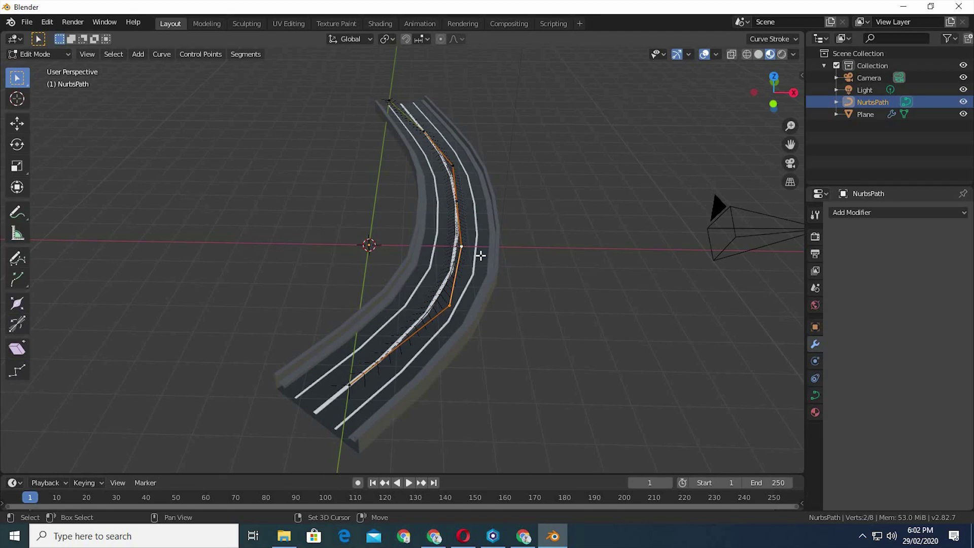
{"action": "right_click", "coordinate": [555, 258]}
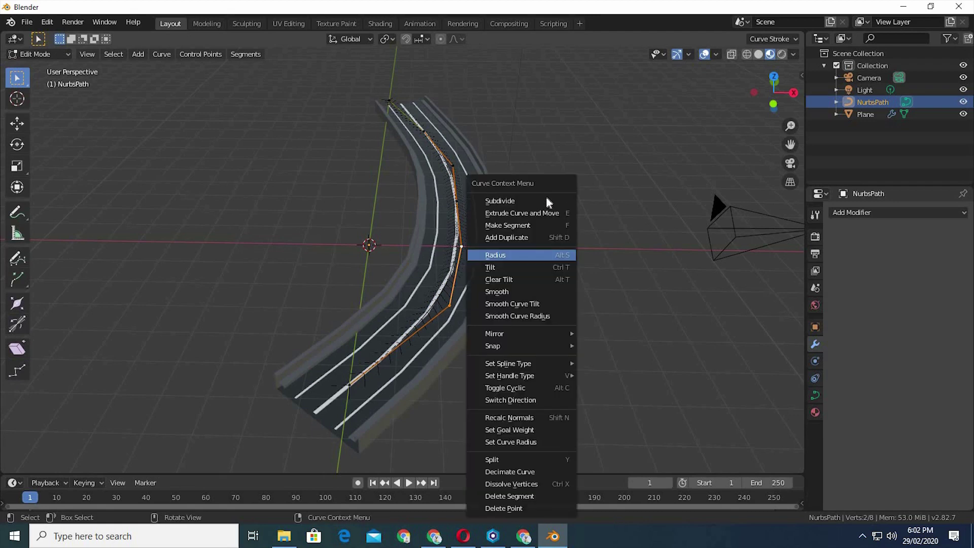
{"action": "left_click", "coordinate": [550, 201]}
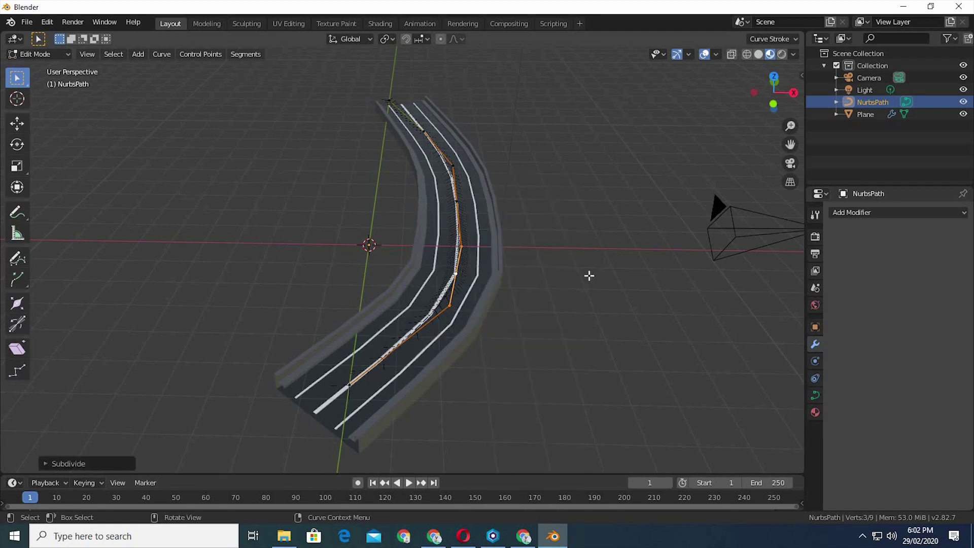
Step: Subdivide the path segment running from the middle control point towards the far end of the road
{"action": "left_click", "coordinate": [457, 245]}
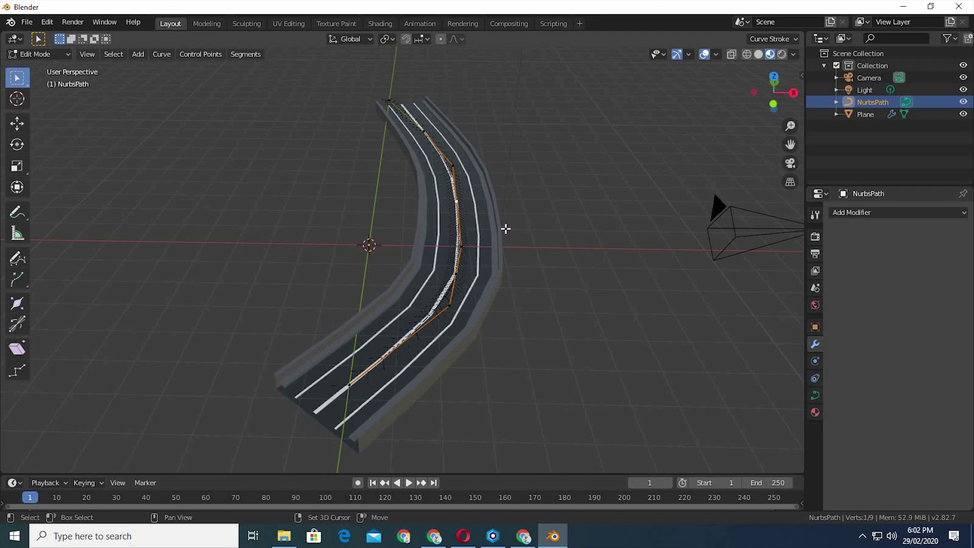
{"action": "right_click", "coordinate": [568, 187]}
{"action": "left_click", "coordinate": [565, 181]}
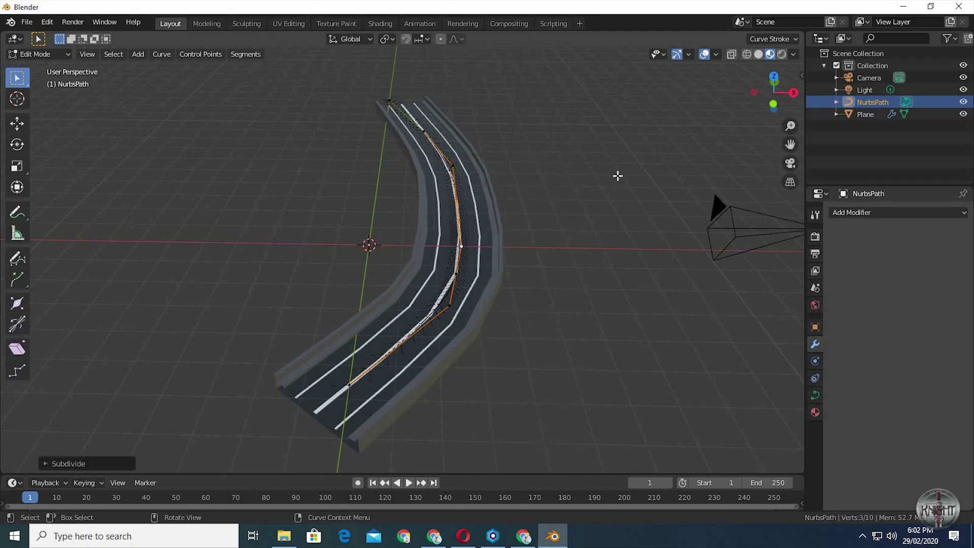
Step: Subdivide the path segment between the control point at the sharp near bend and its neighbour towards the middle
{"action": "middle_click_drag", "start_coordinate": [618, 174], "coordinate": [473, 330]}
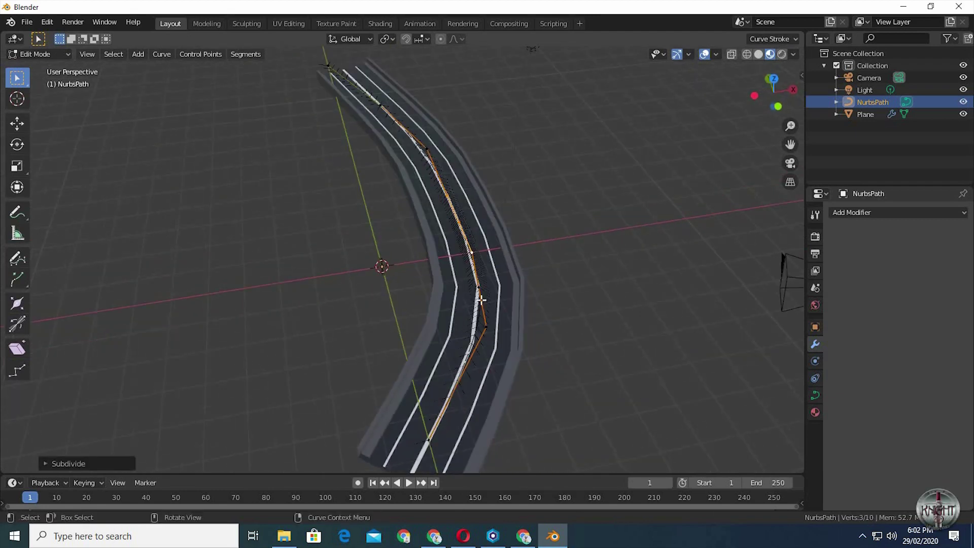
{"action": "left_click", "coordinate": [485, 326], "text": "shift"}
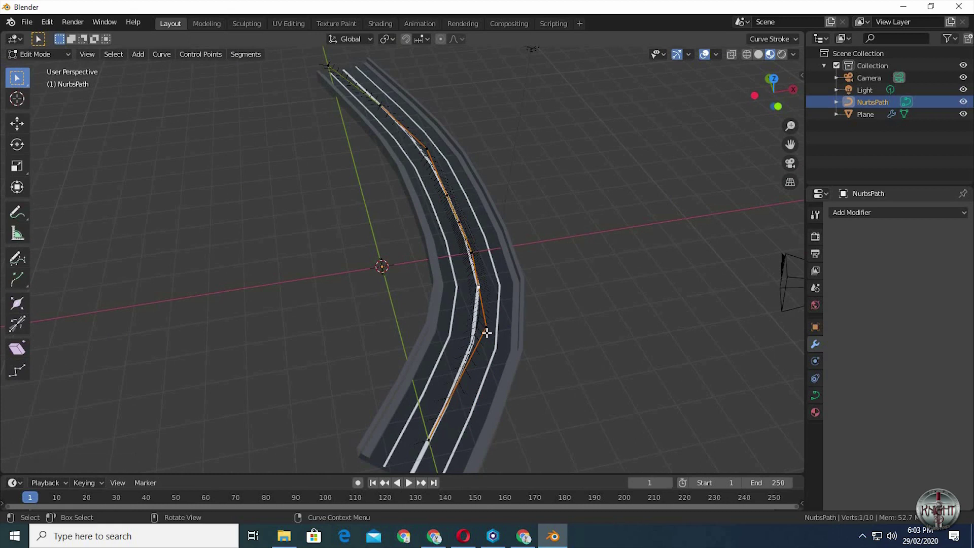
{"action": "right_click", "coordinate": [571, 303]}
{"action": "left_click", "coordinate": [560, 201]}
{"action": "middle_click_drag", "start_coordinate": [633, 259], "coordinate": [556, 276]}
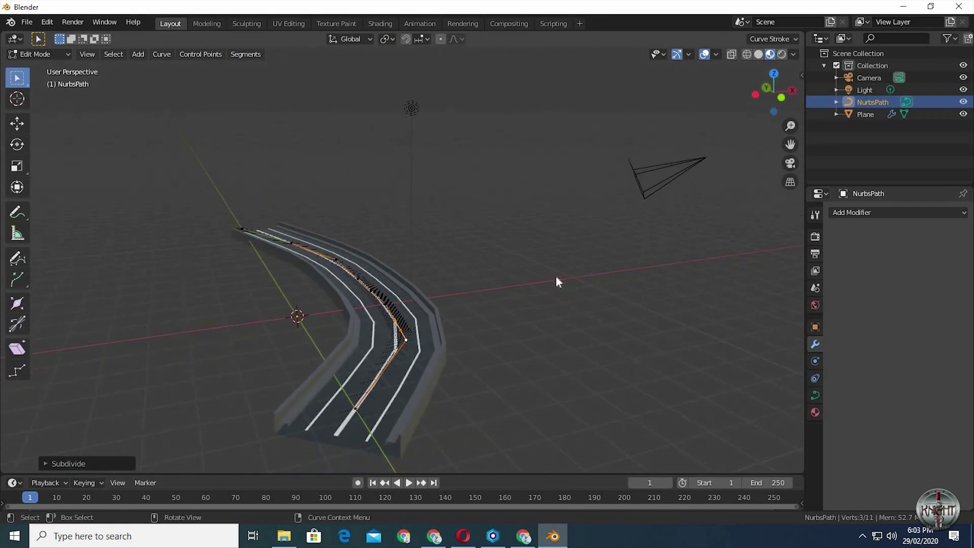